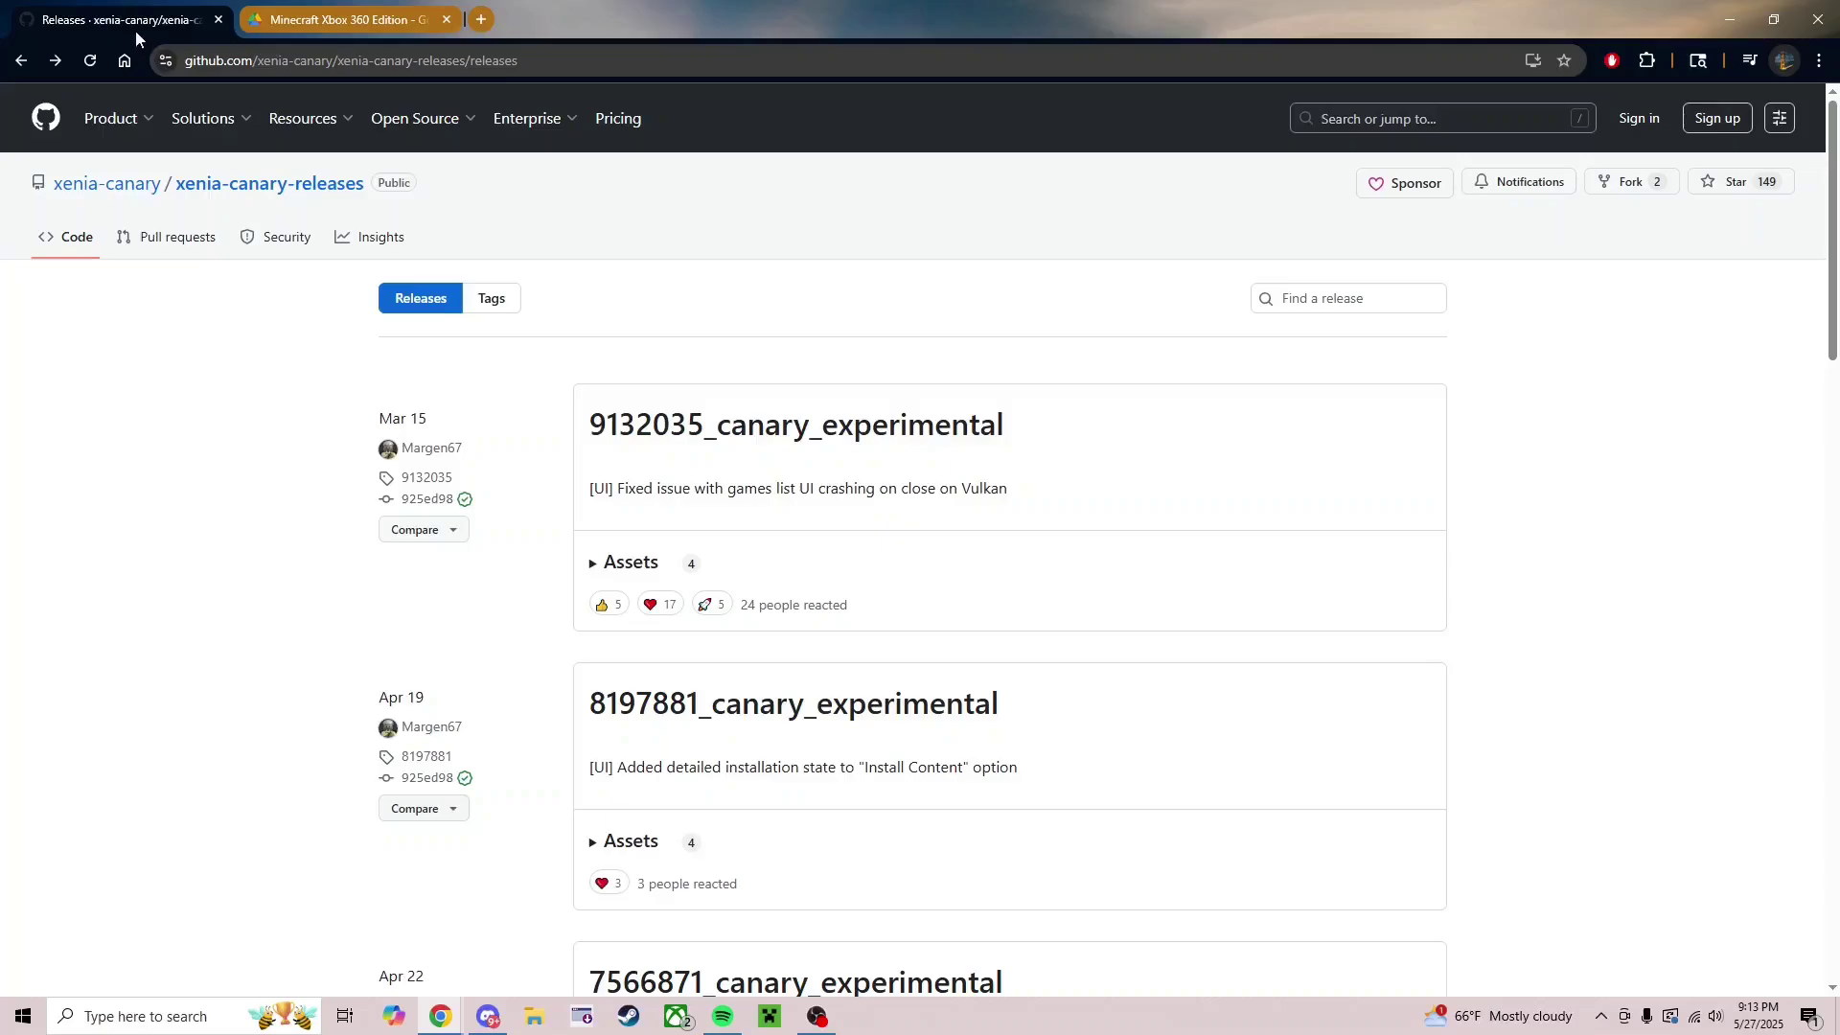
- Download xenia_canary_windows.zip from the 9132035_canary_experimental release and open the downloaded archive
{"action": "left_click", "coordinate": [292, 21]}
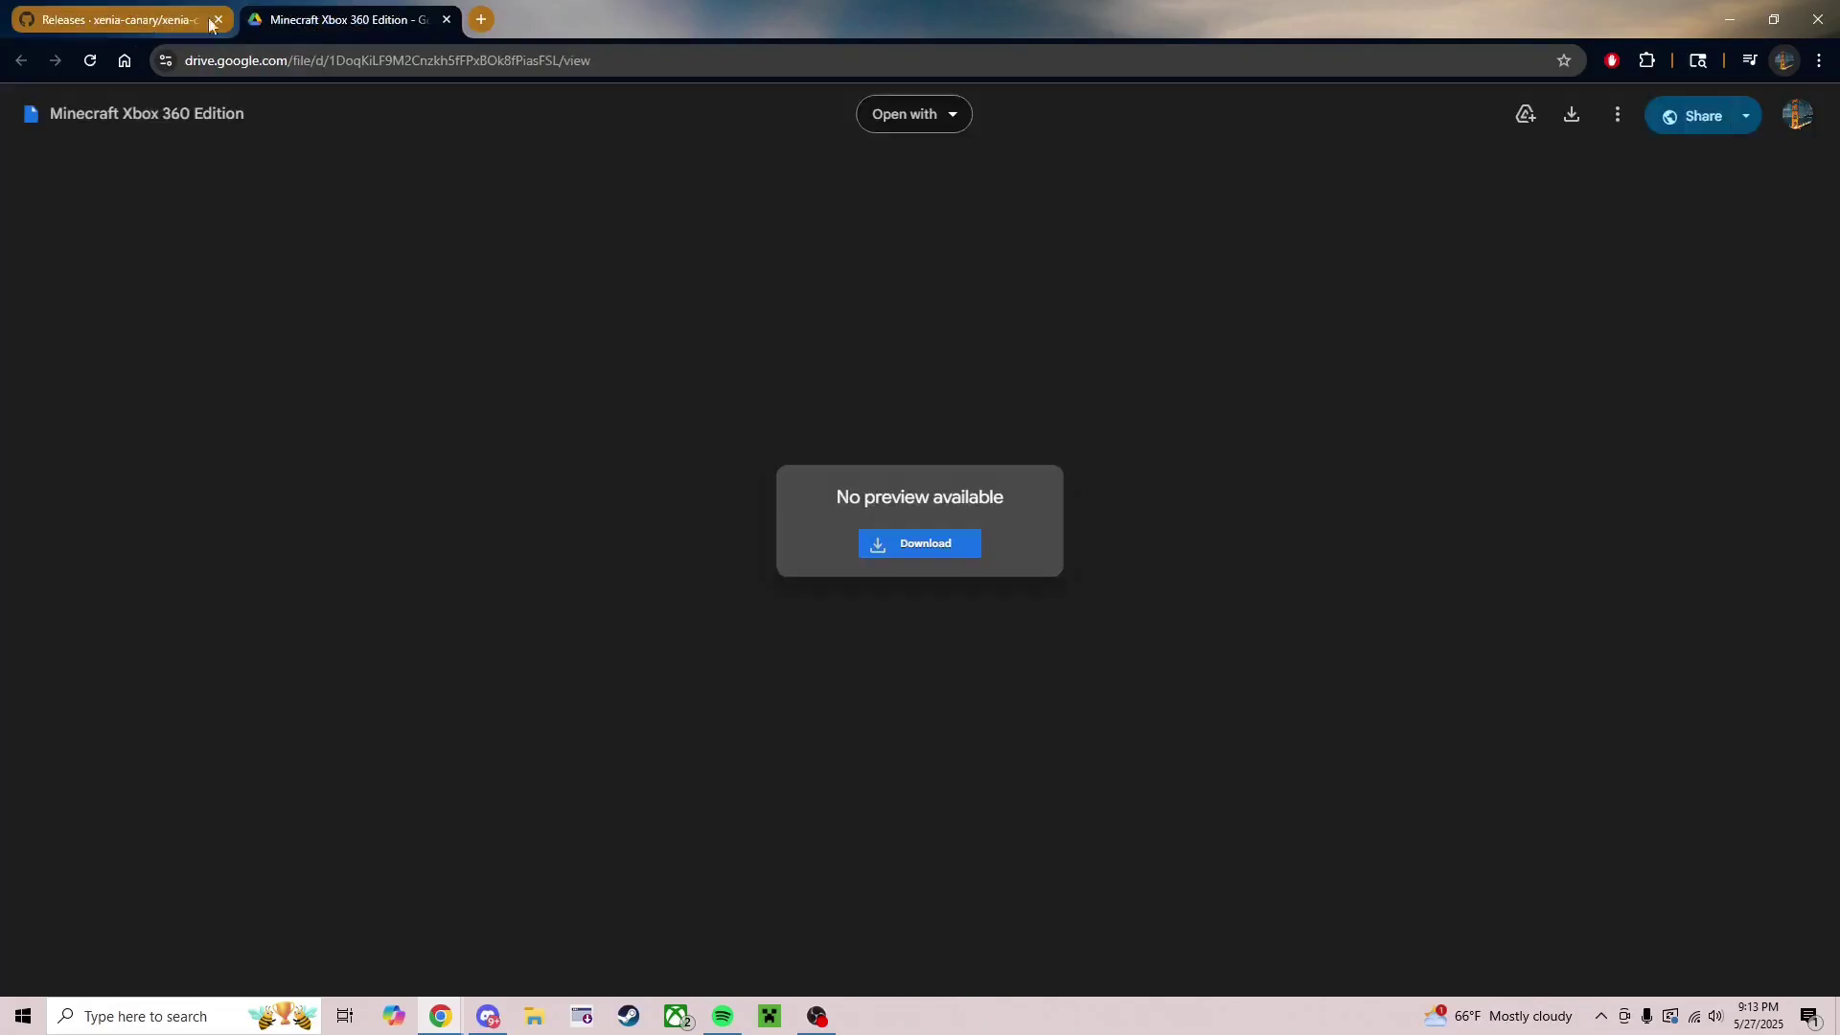
{"action": "left_click", "coordinate": [167, 22]}
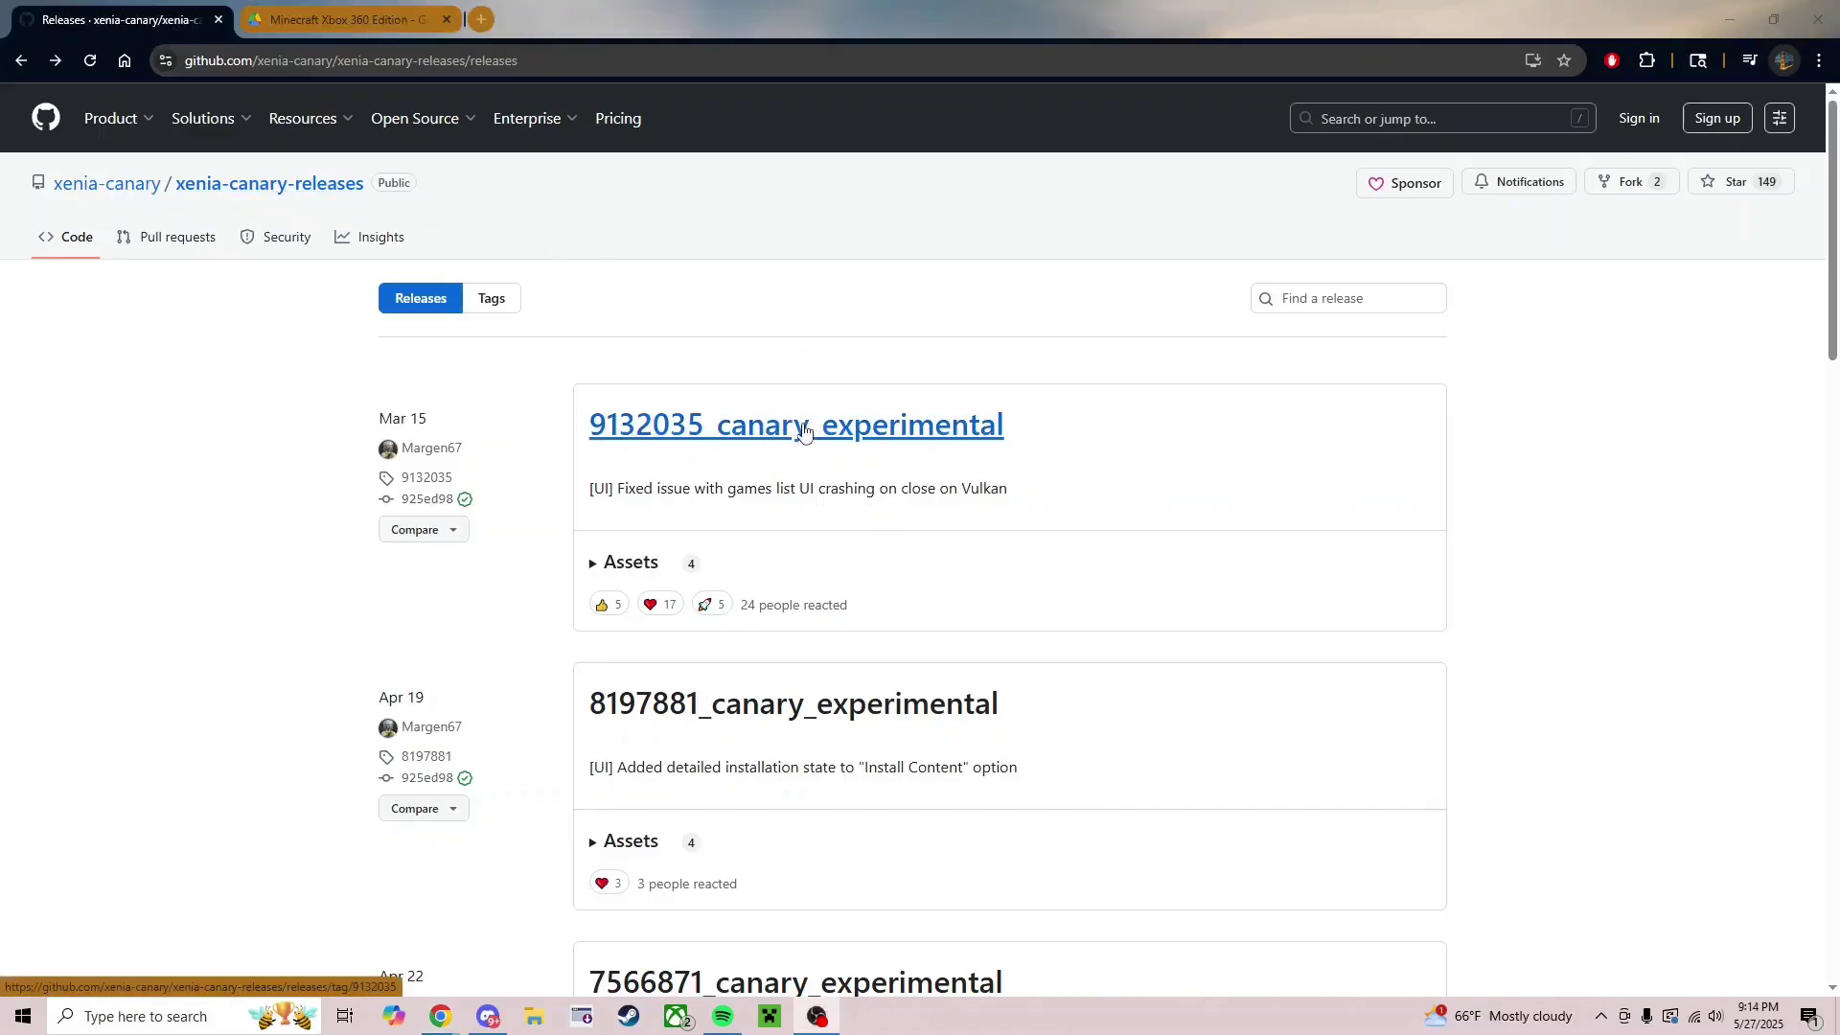
{"action": "left_click", "coordinate": [856, 431]}
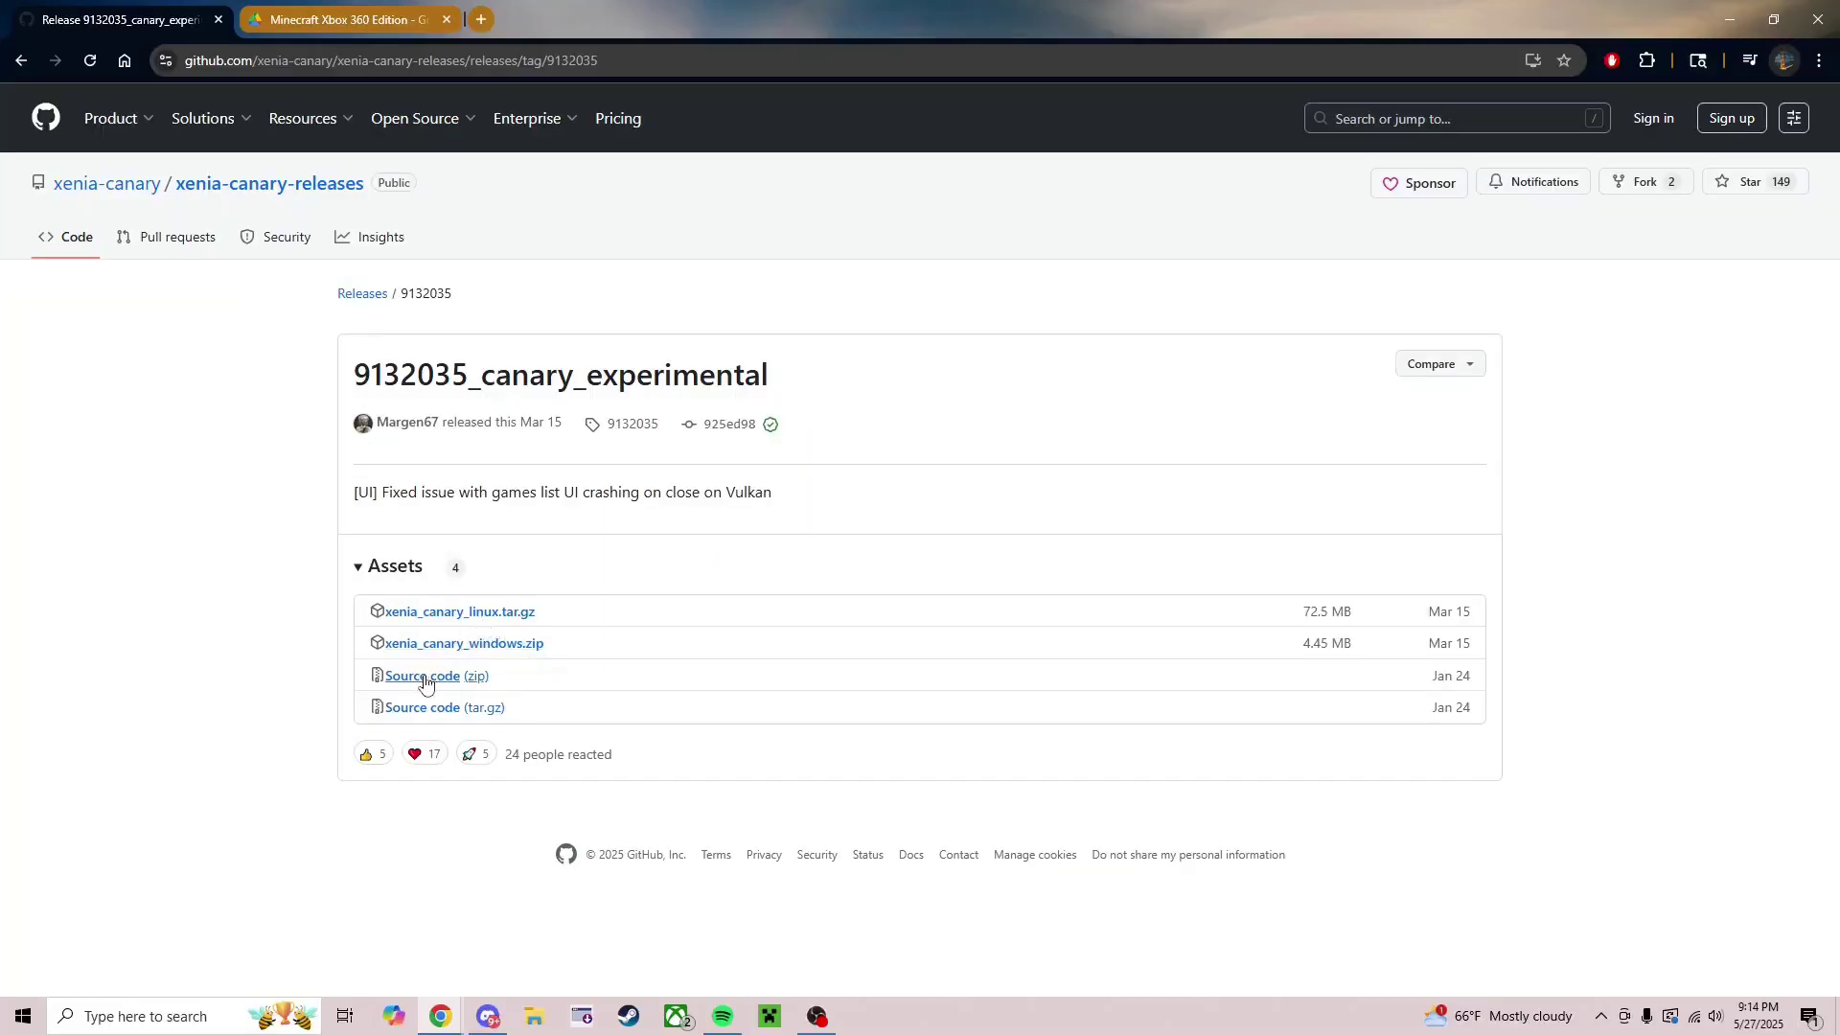
{"action": "left_click", "coordinate": [421, 648]}
{"action": "left_click", "coordinate": [1628, 121]}
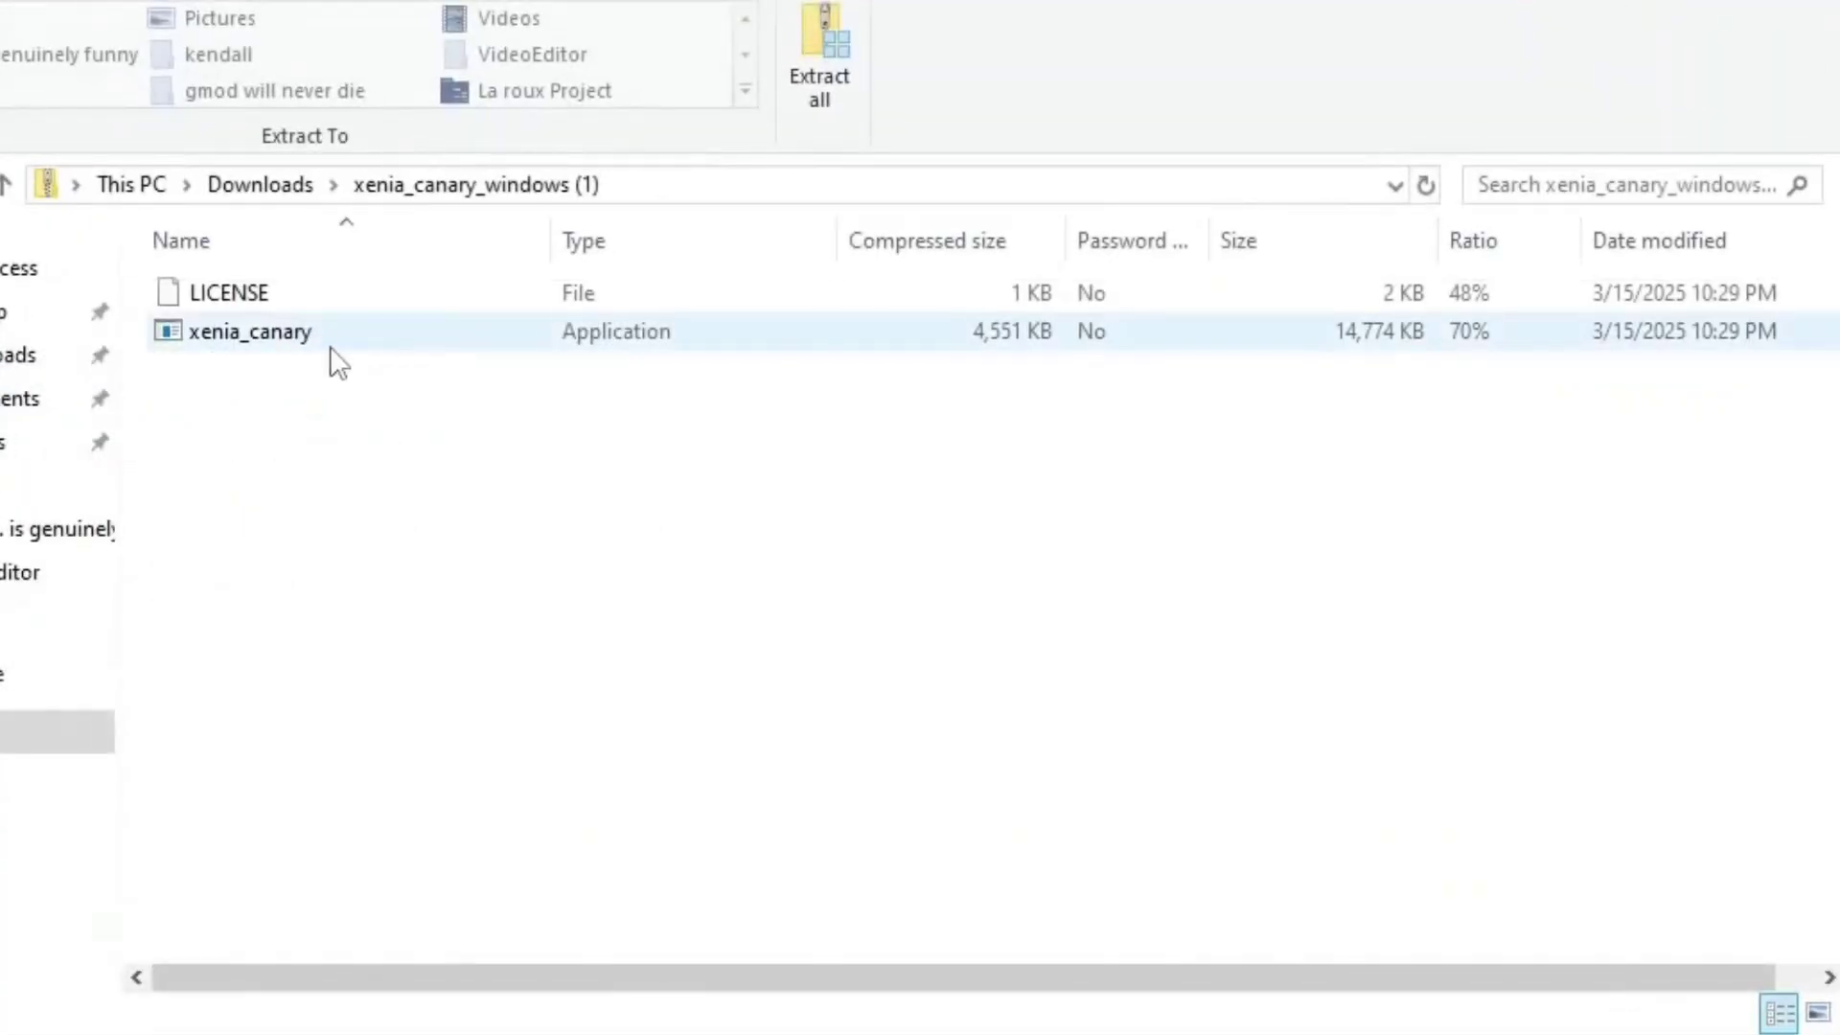
- Extract the zip into Downloads\xenia_canary_windows (1) and launch the extracted xenia_canary
{"action": "double_click", "coordinate": [331, 346]}
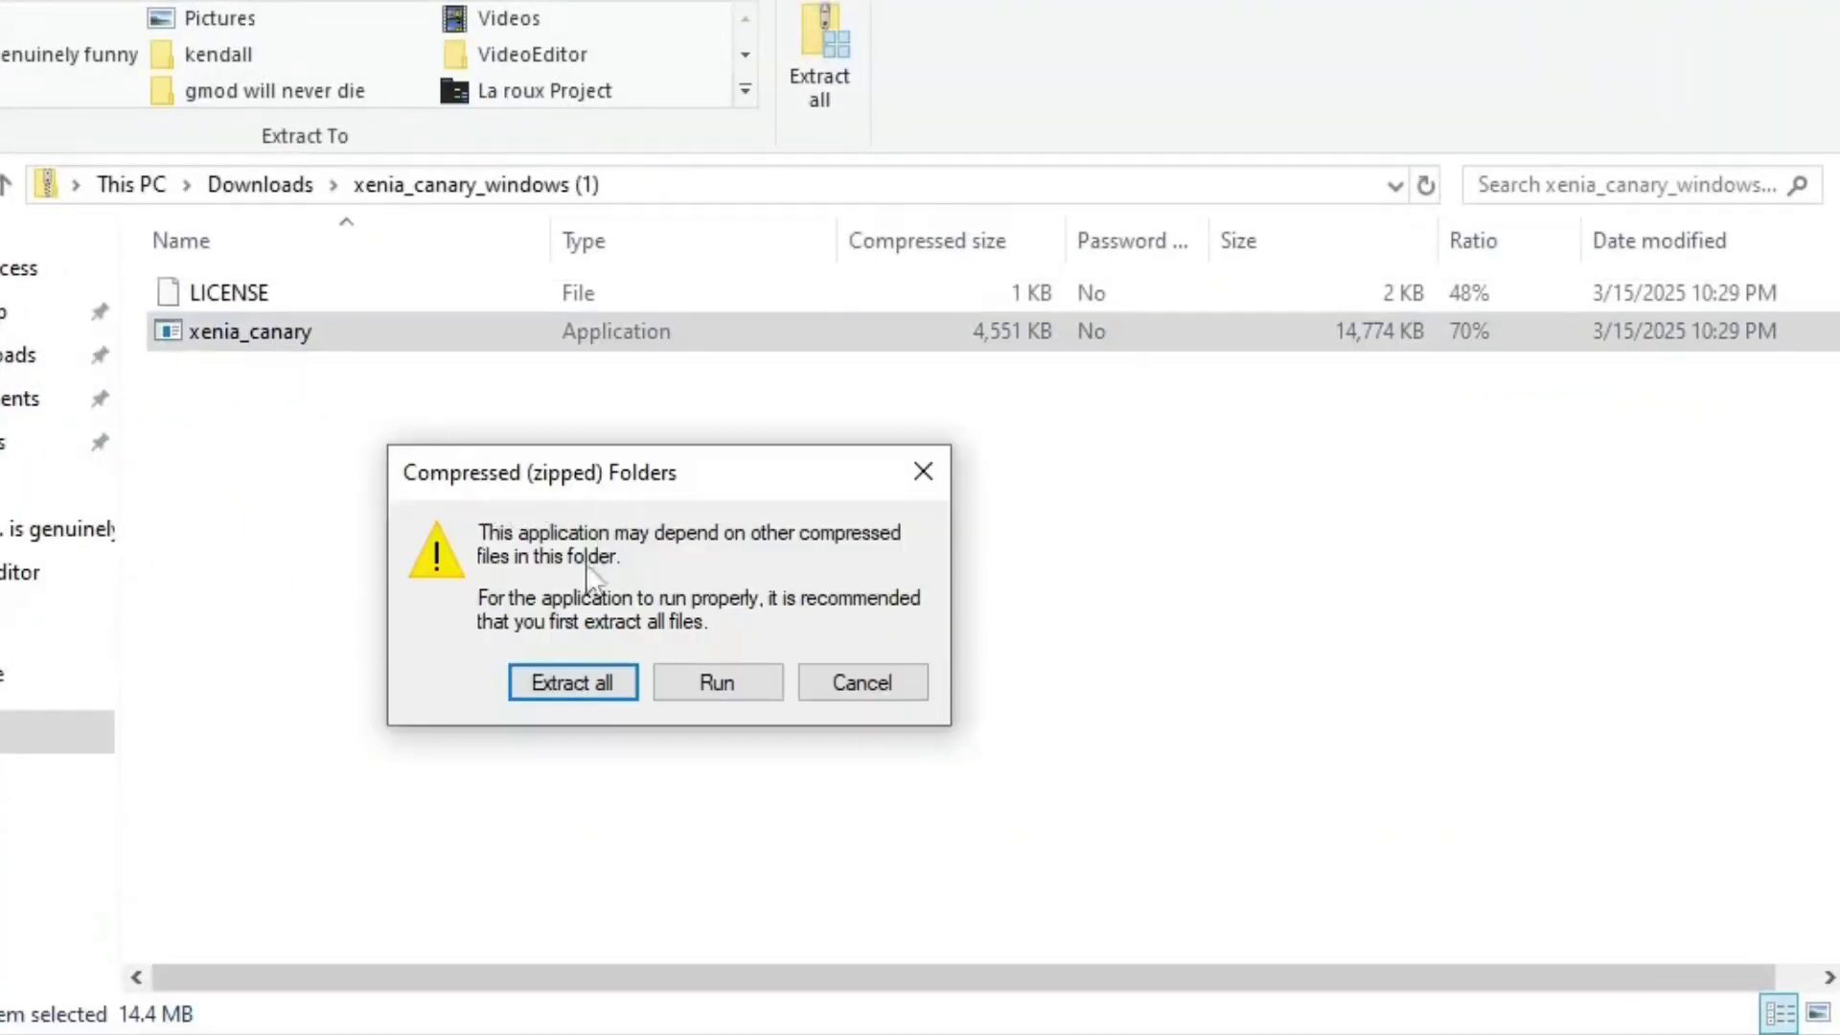
{"action": "left_click", "coordinate": [551, 692]}
{"action": "left_click", "coordinate": [1002, 959]}
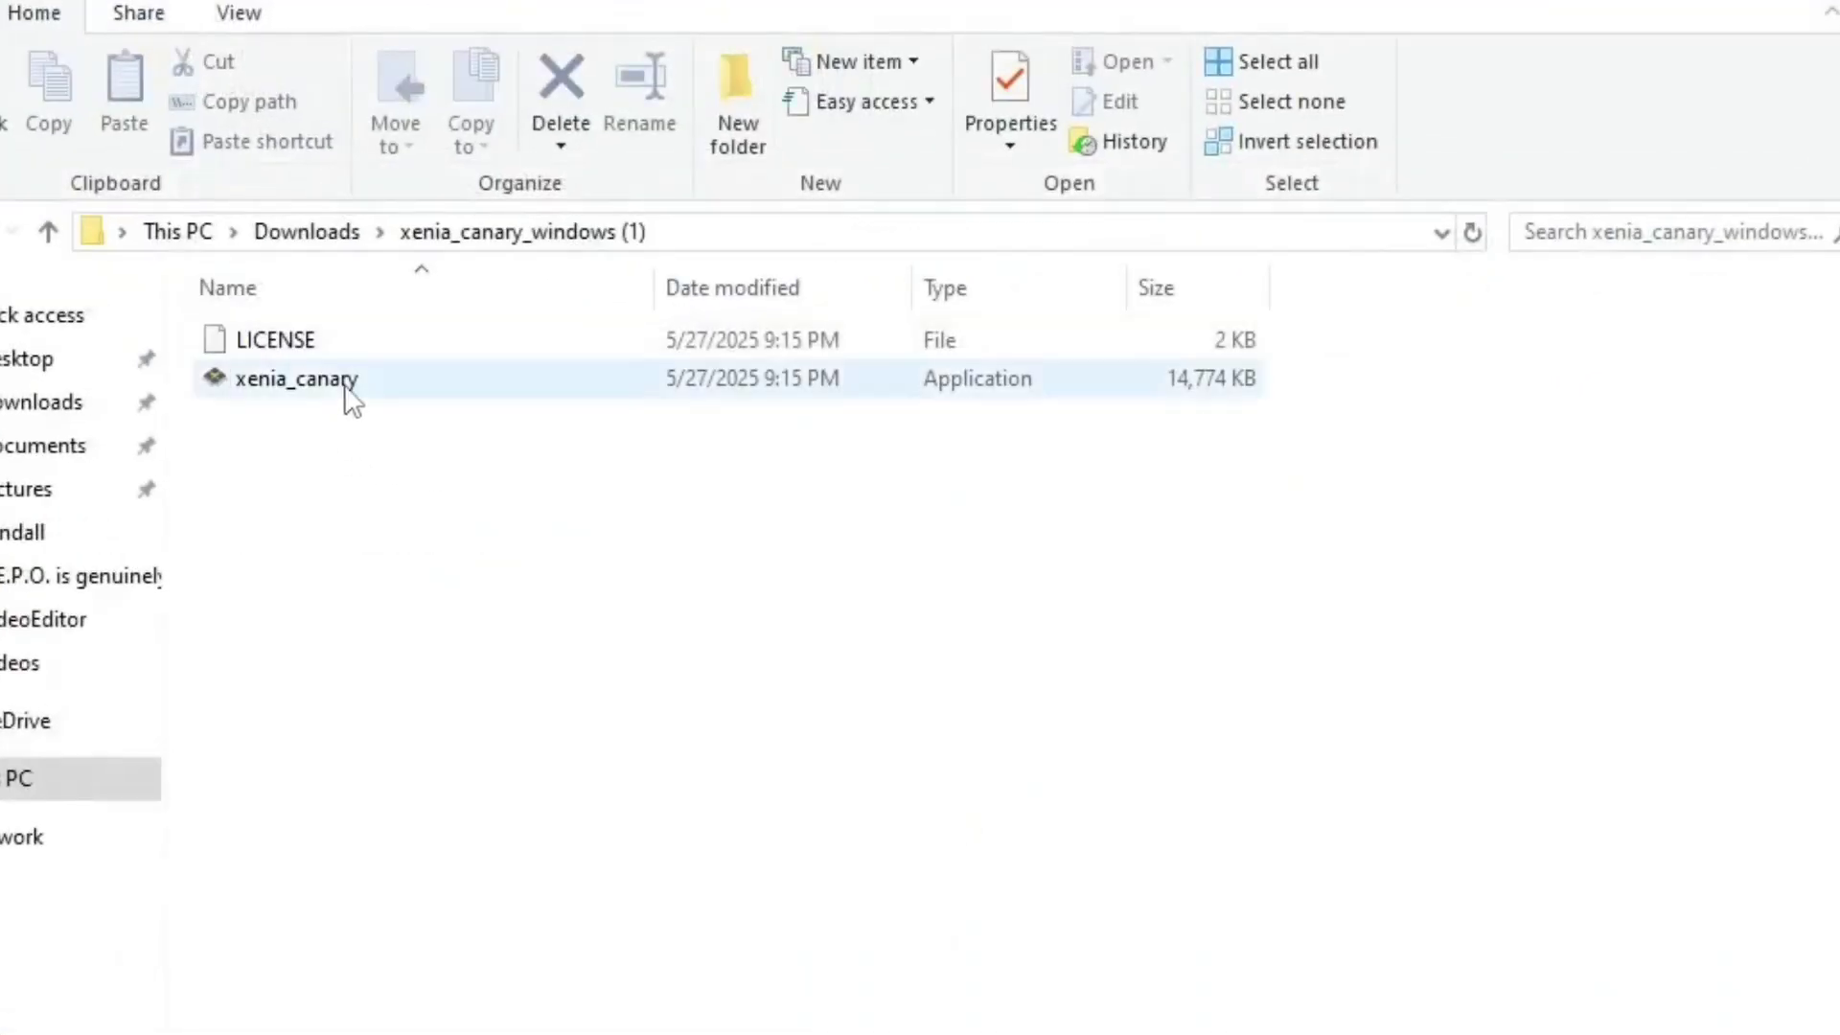
{"action": "double_click", "coordinate": [346, 386]}
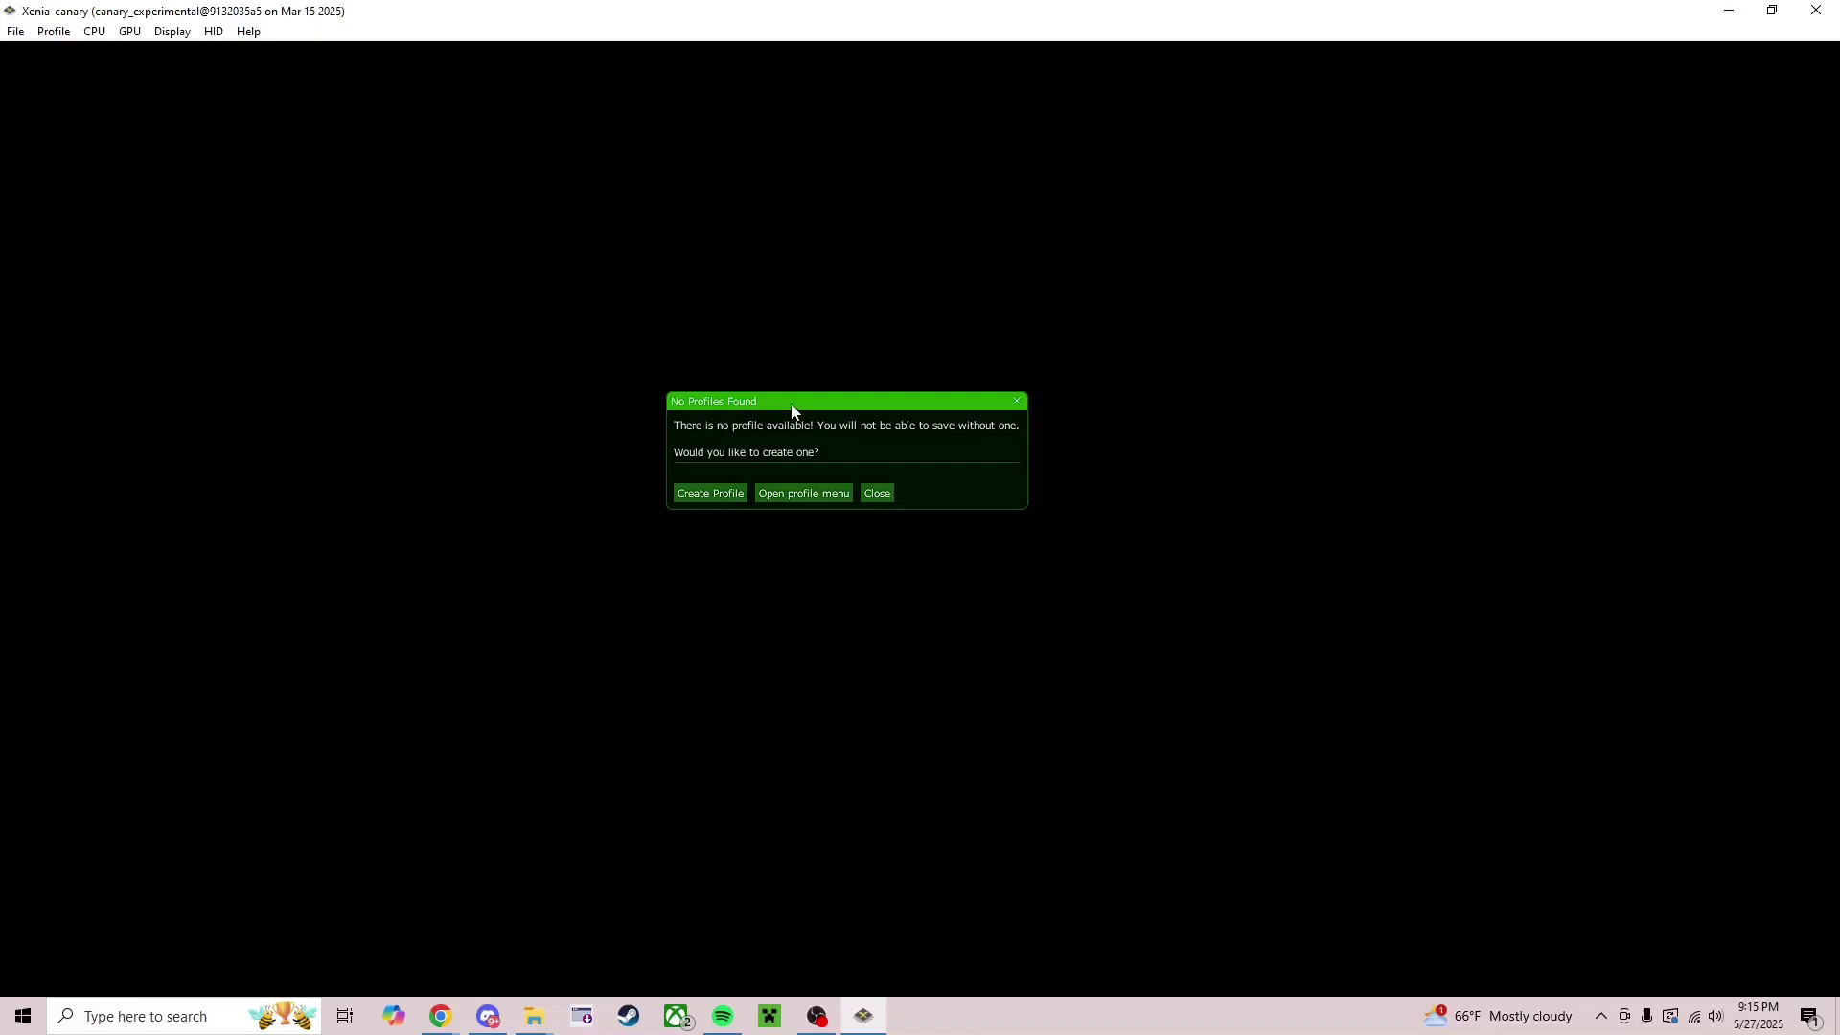
- Create a new Xenia profile, entering a short gamertag
{"action": "key", "text": "Return"}
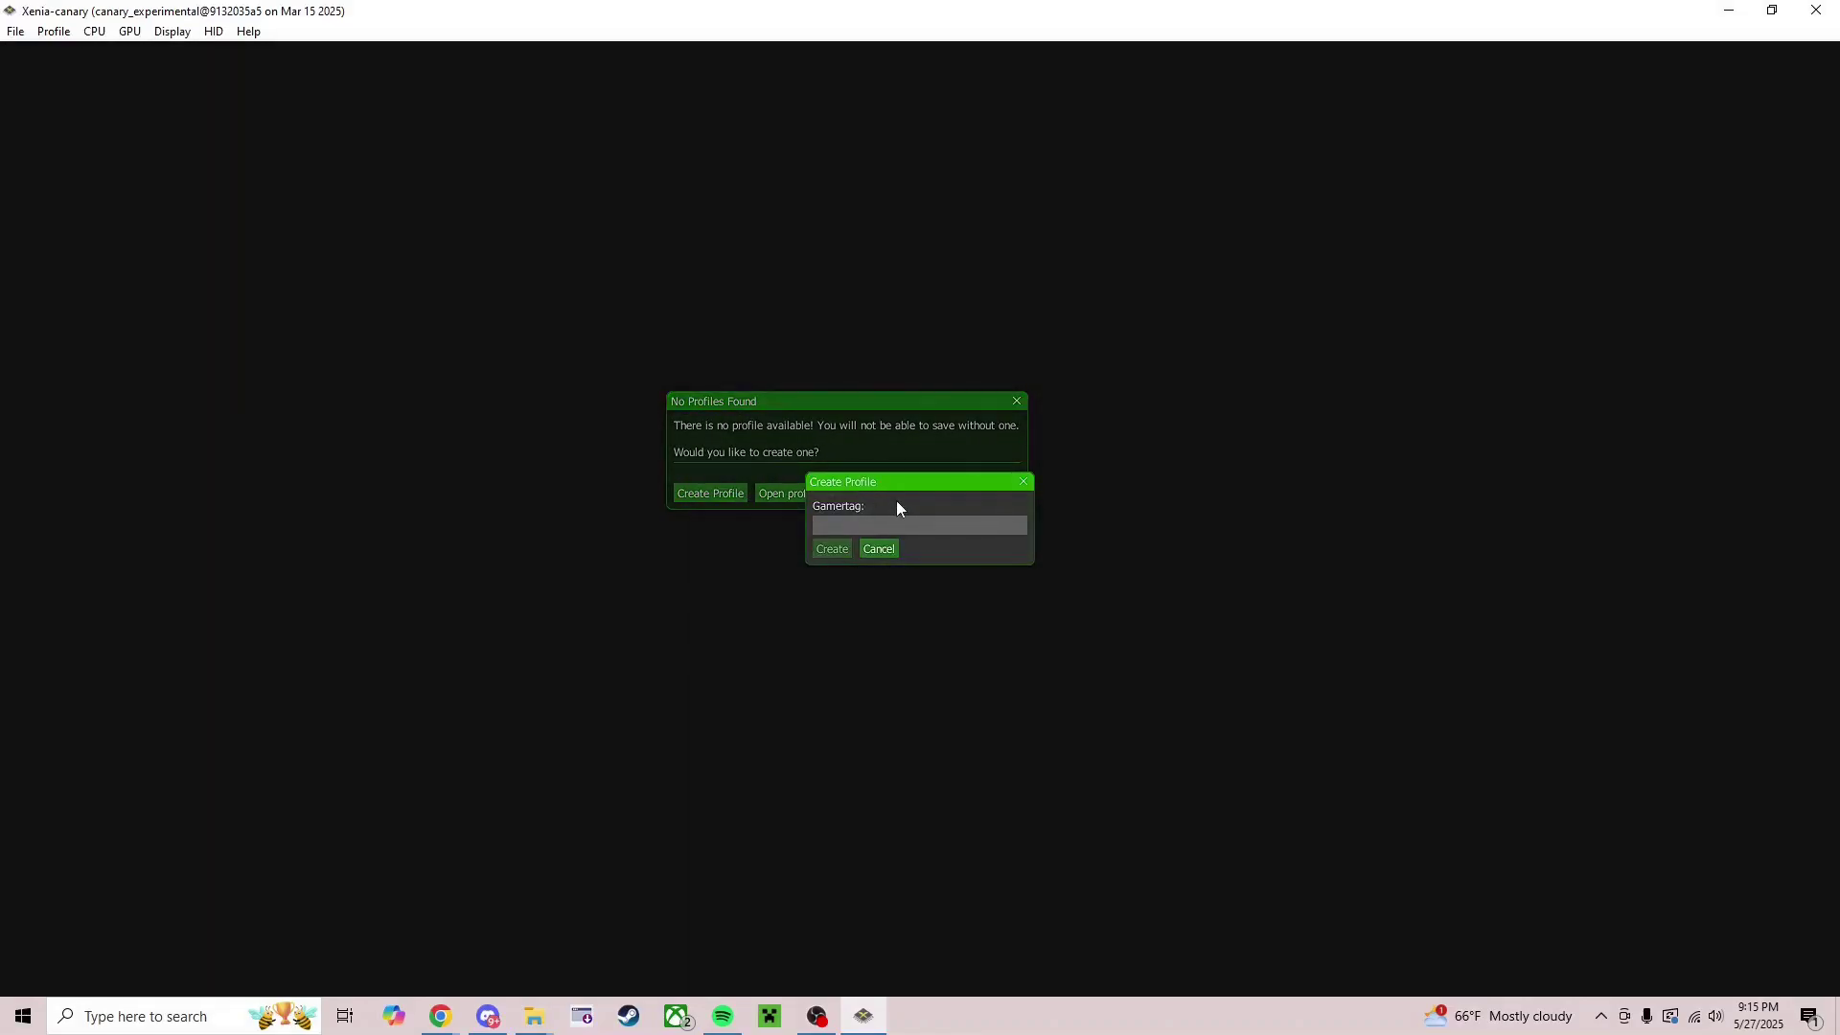
{"action": "type", "text": "Sam"}
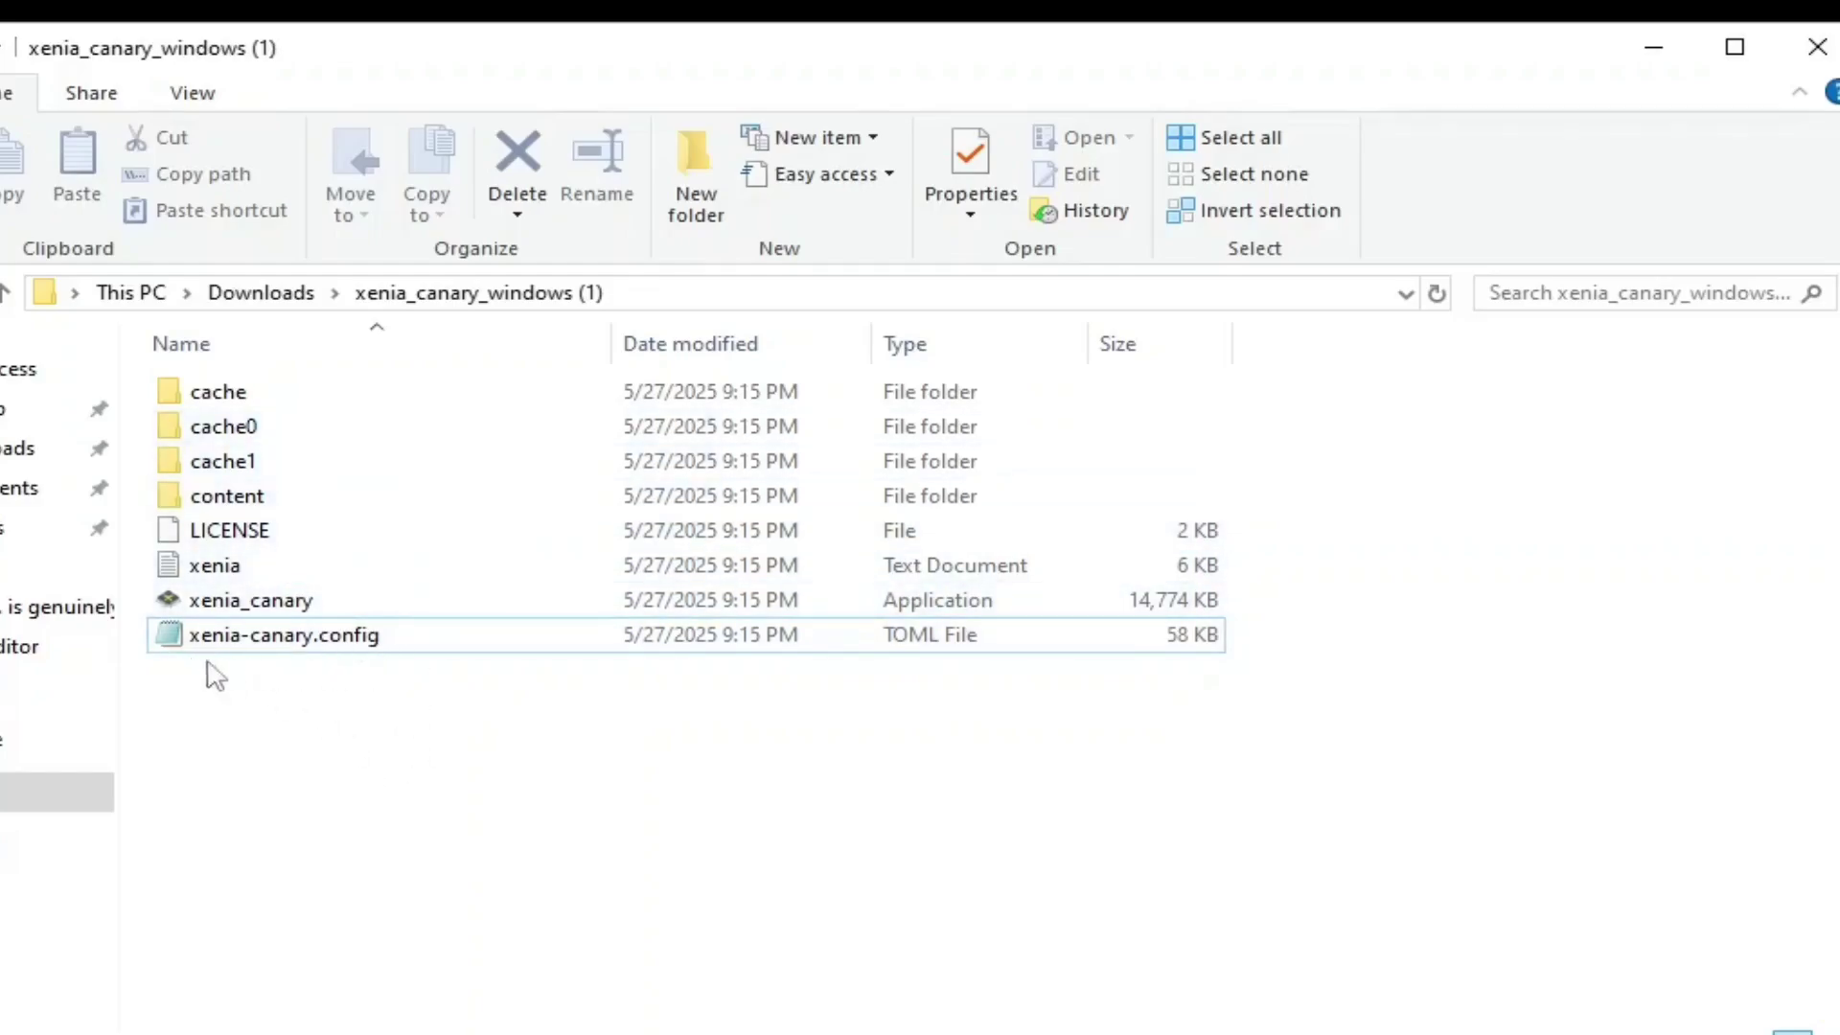
- Open xenia-canary.config in Notepad and change license_mask under [Content] from 0 to 1
{"action": "double_click", "coordinate": [396, 643]}
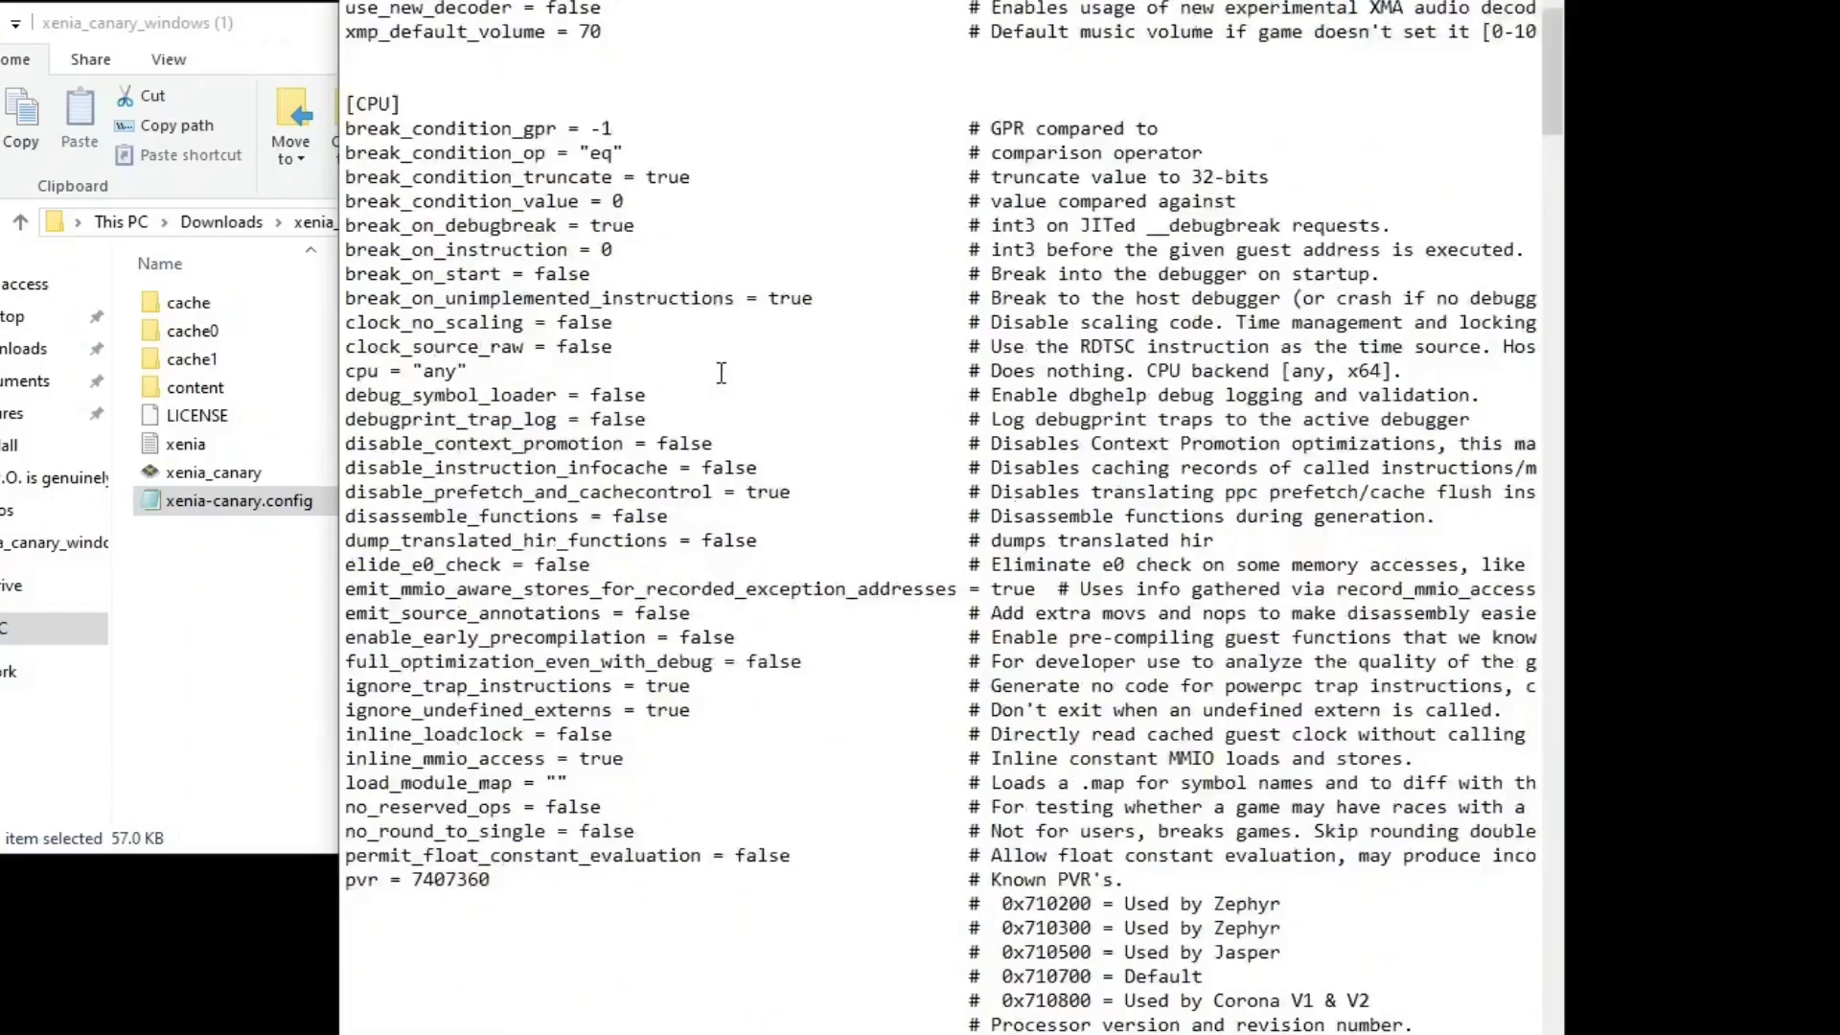
{"action": "scroll", "coordinate": [721, 373], "scroll_direction": "down", "scroll_amount": 14}
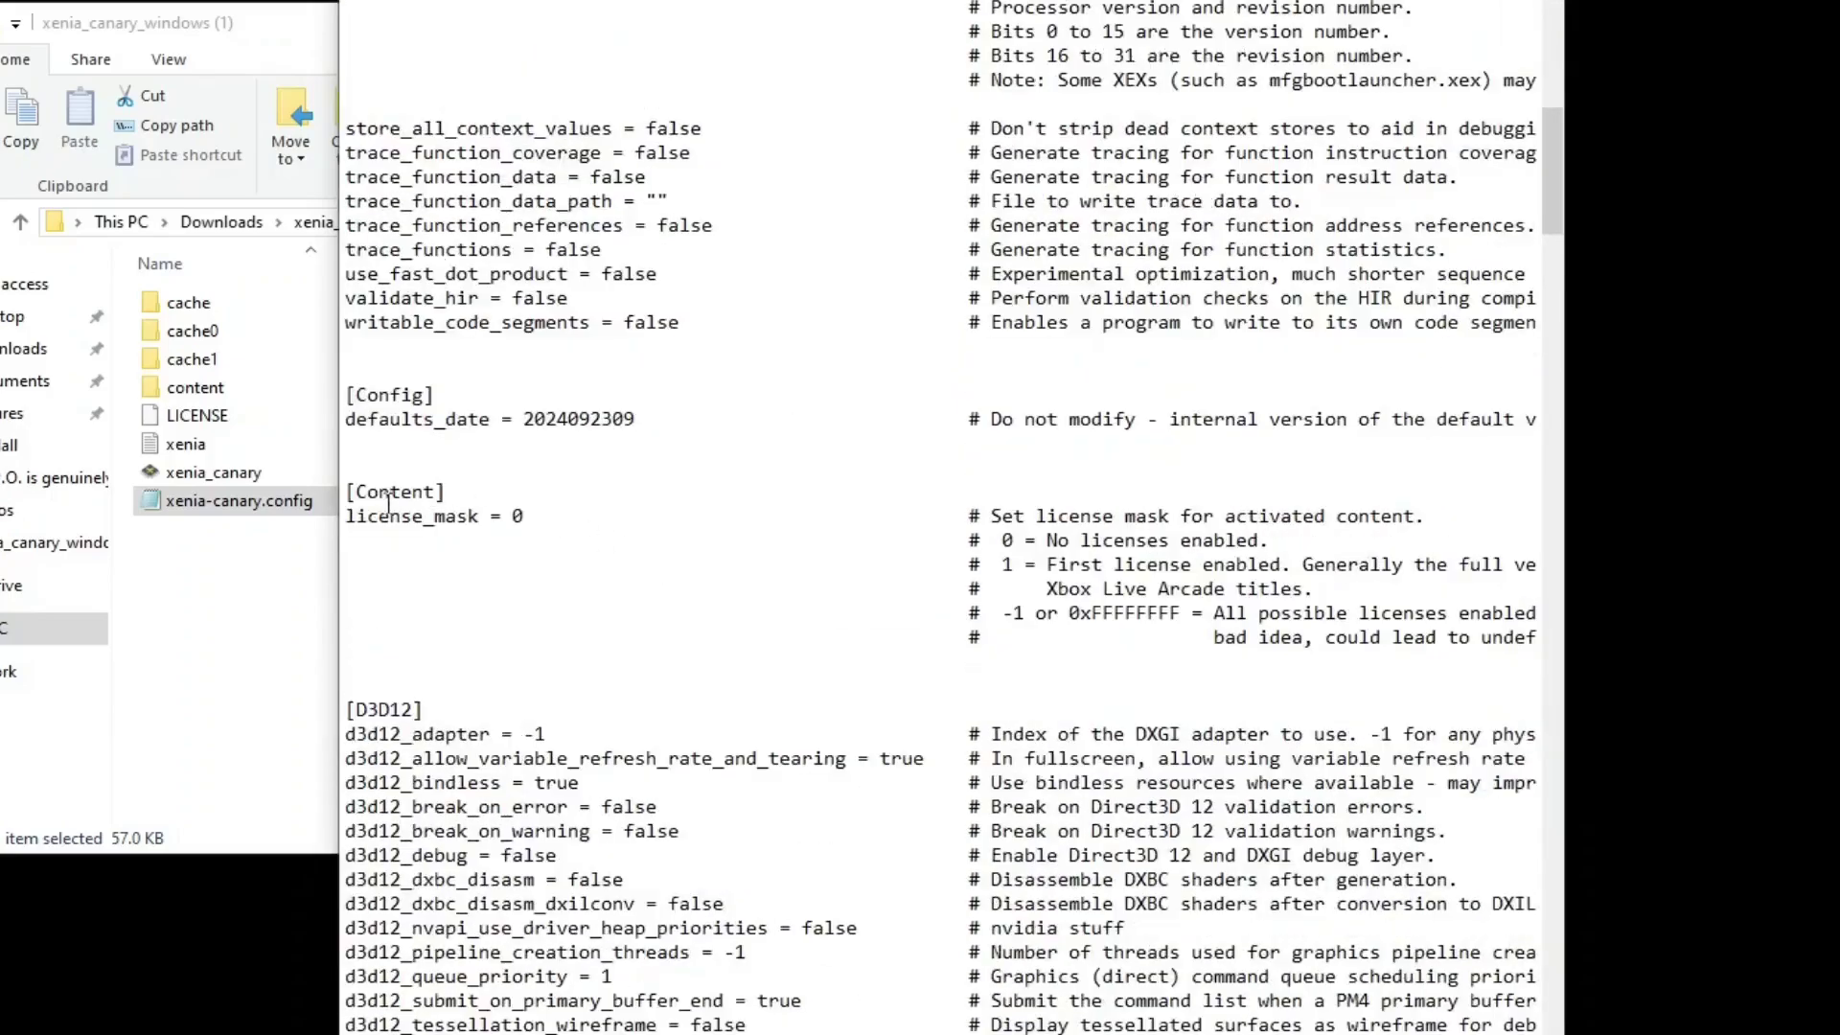
{"action": "left_click", "coordinate": [526, 517]}
{"action": "key", "text": "BackSpace"}
{"action": "type", "text": "1"}
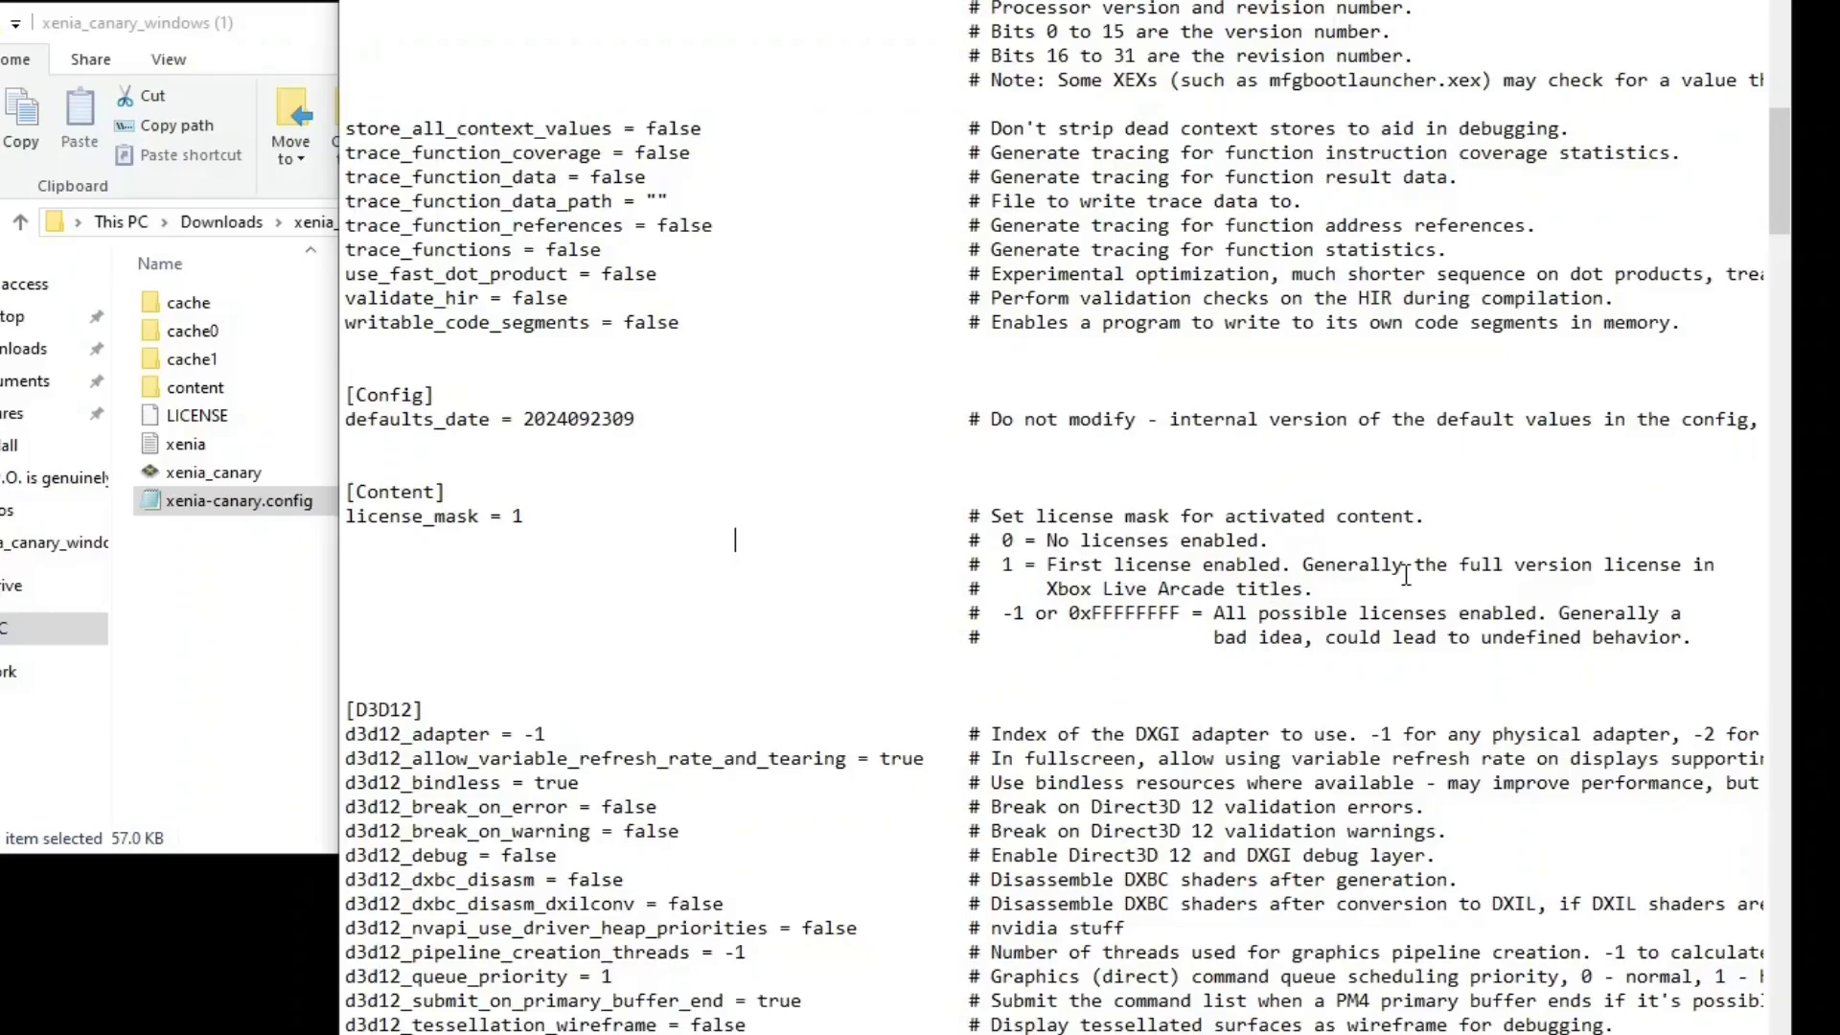
- Set internal_display_resolution to 16 (1920x1080) in [Video] and save the config file
{"action": "scroll", "coordinate": [1407, 575], "scroll_direction": "down", "scroll_amount": 20}
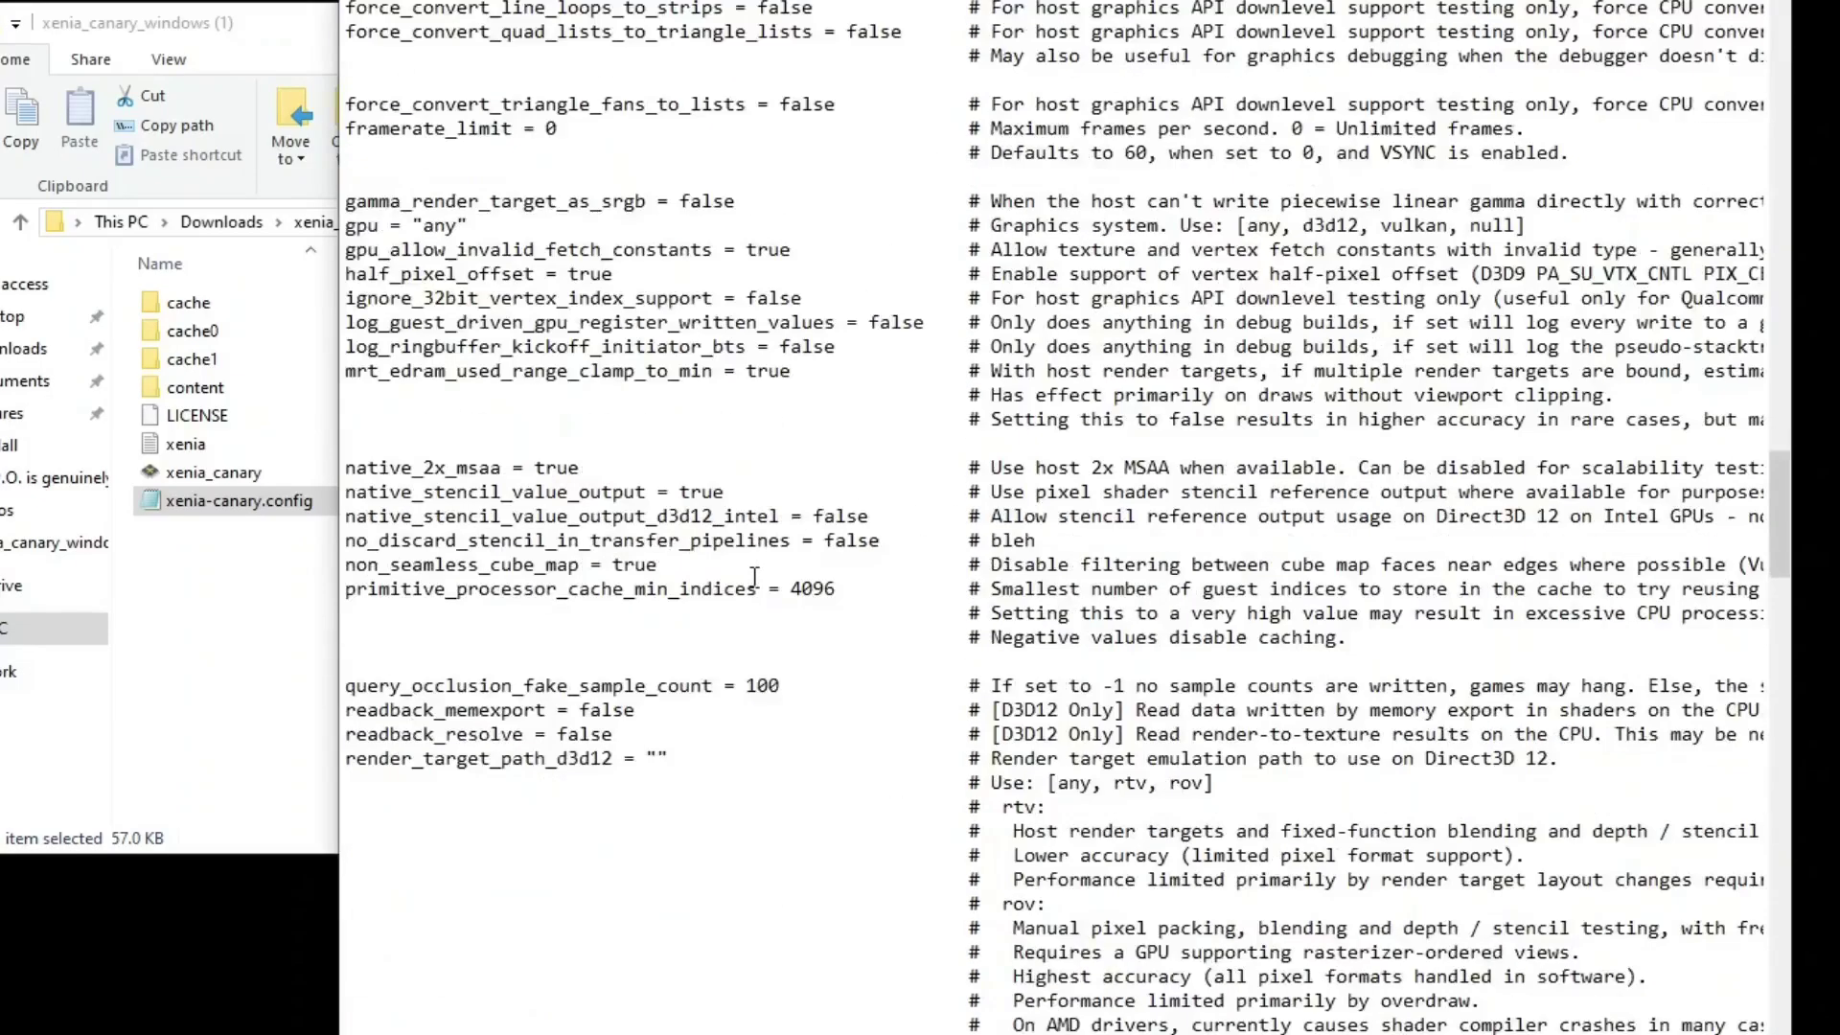
{"action": "scroll", "coordinate": [754, 576], "scroll_direction": "down", "scroll_amount": 20}
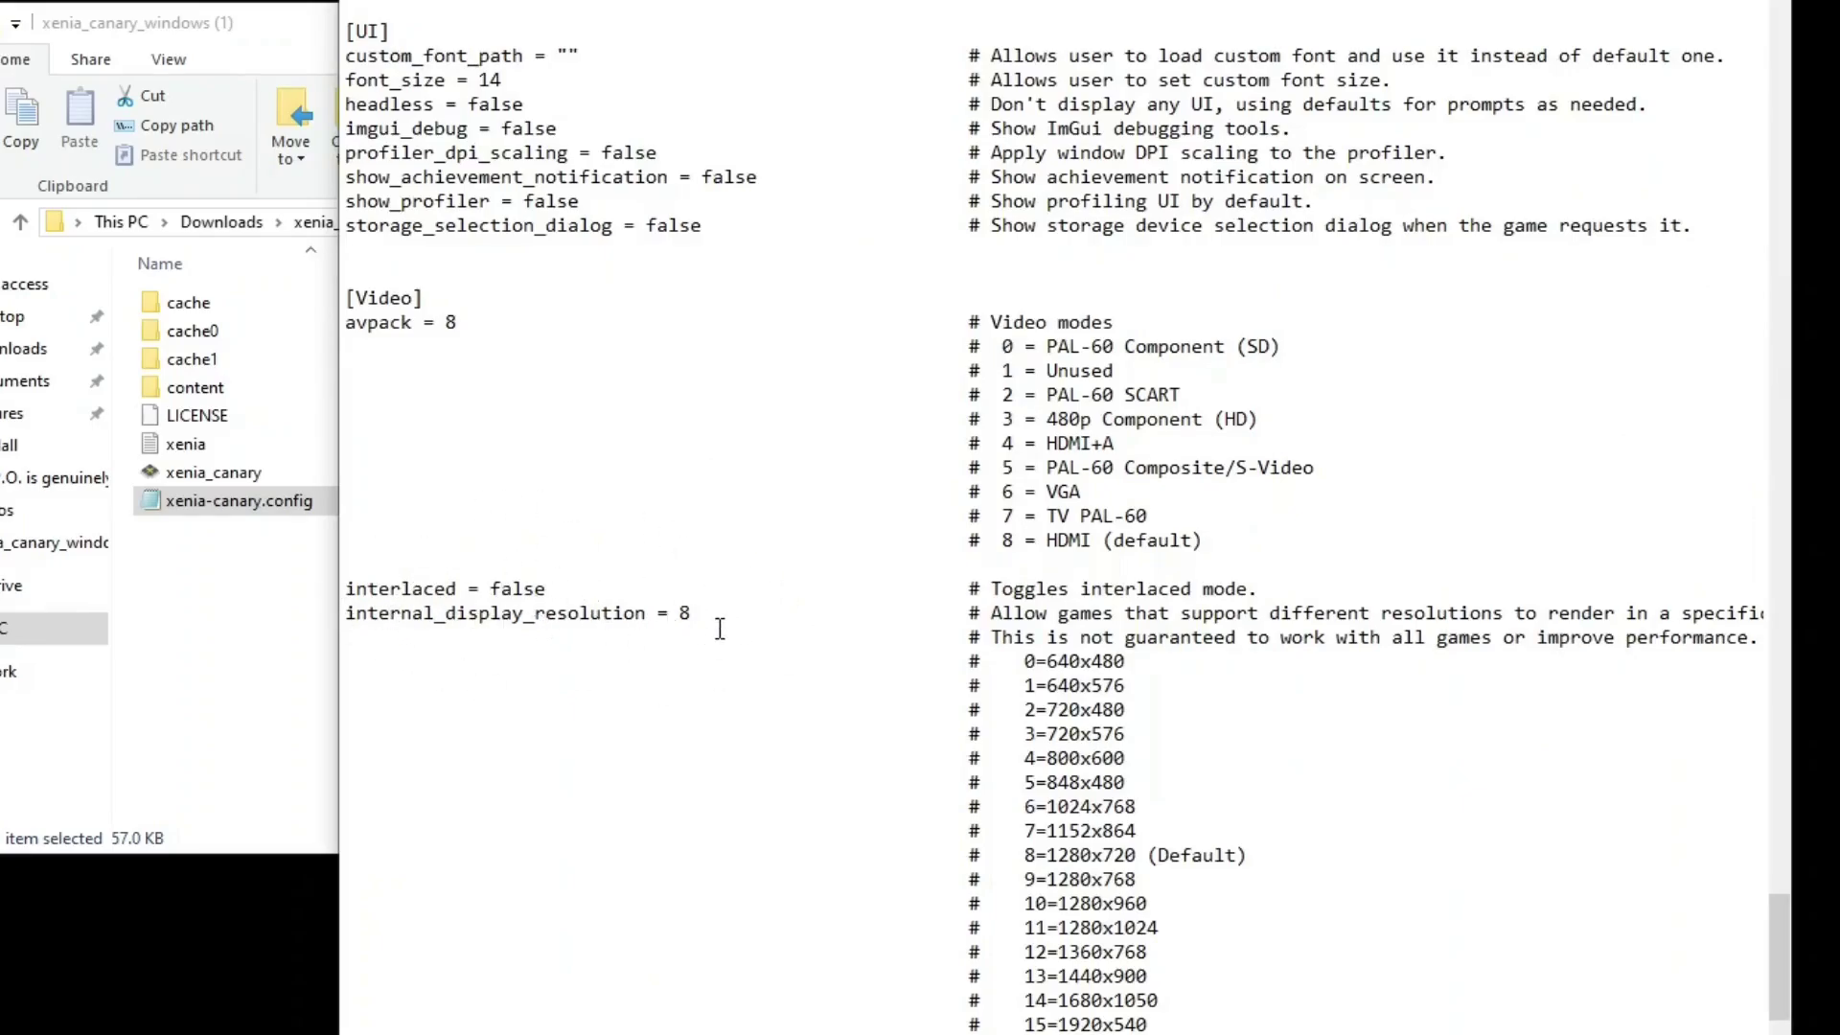
{"action": "type", "text": "16"}
{"action": "scroll", "coordinate": [1002, 733], "scroll_direction": "down", "scroll_amount": 1}
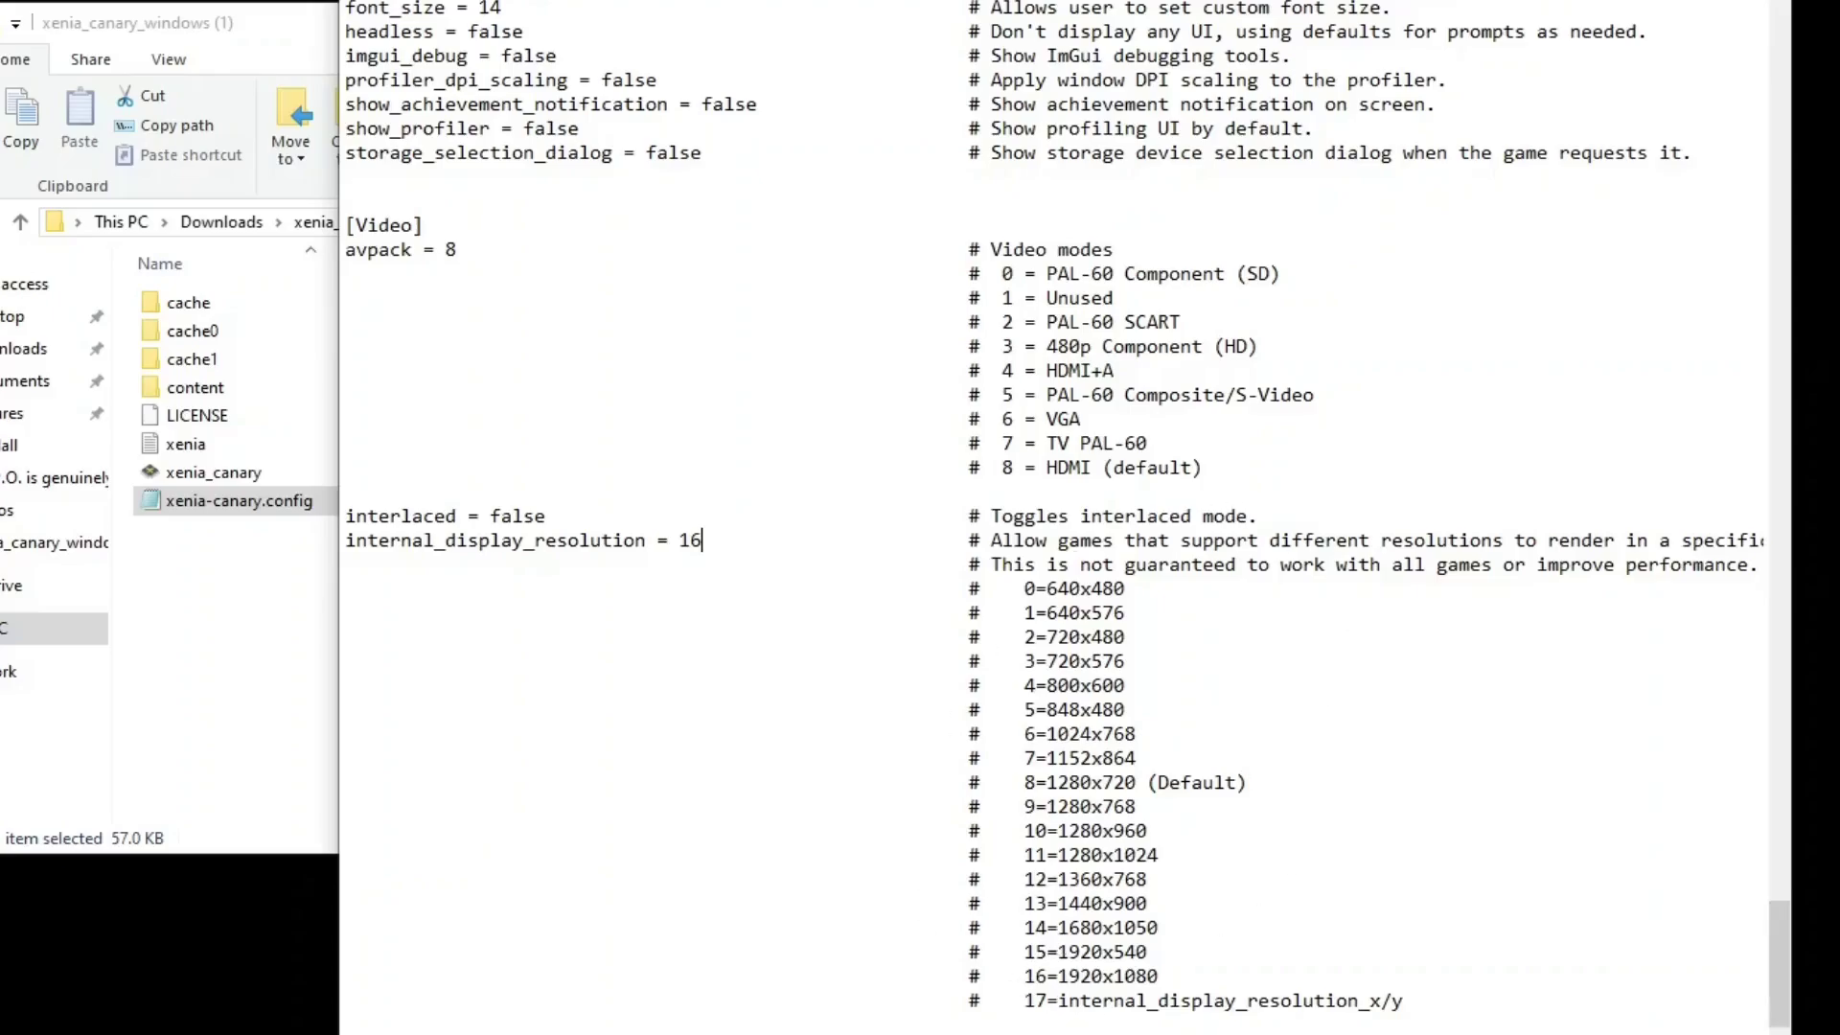
{"action": "left_click", "coordinate": [361, 0]}
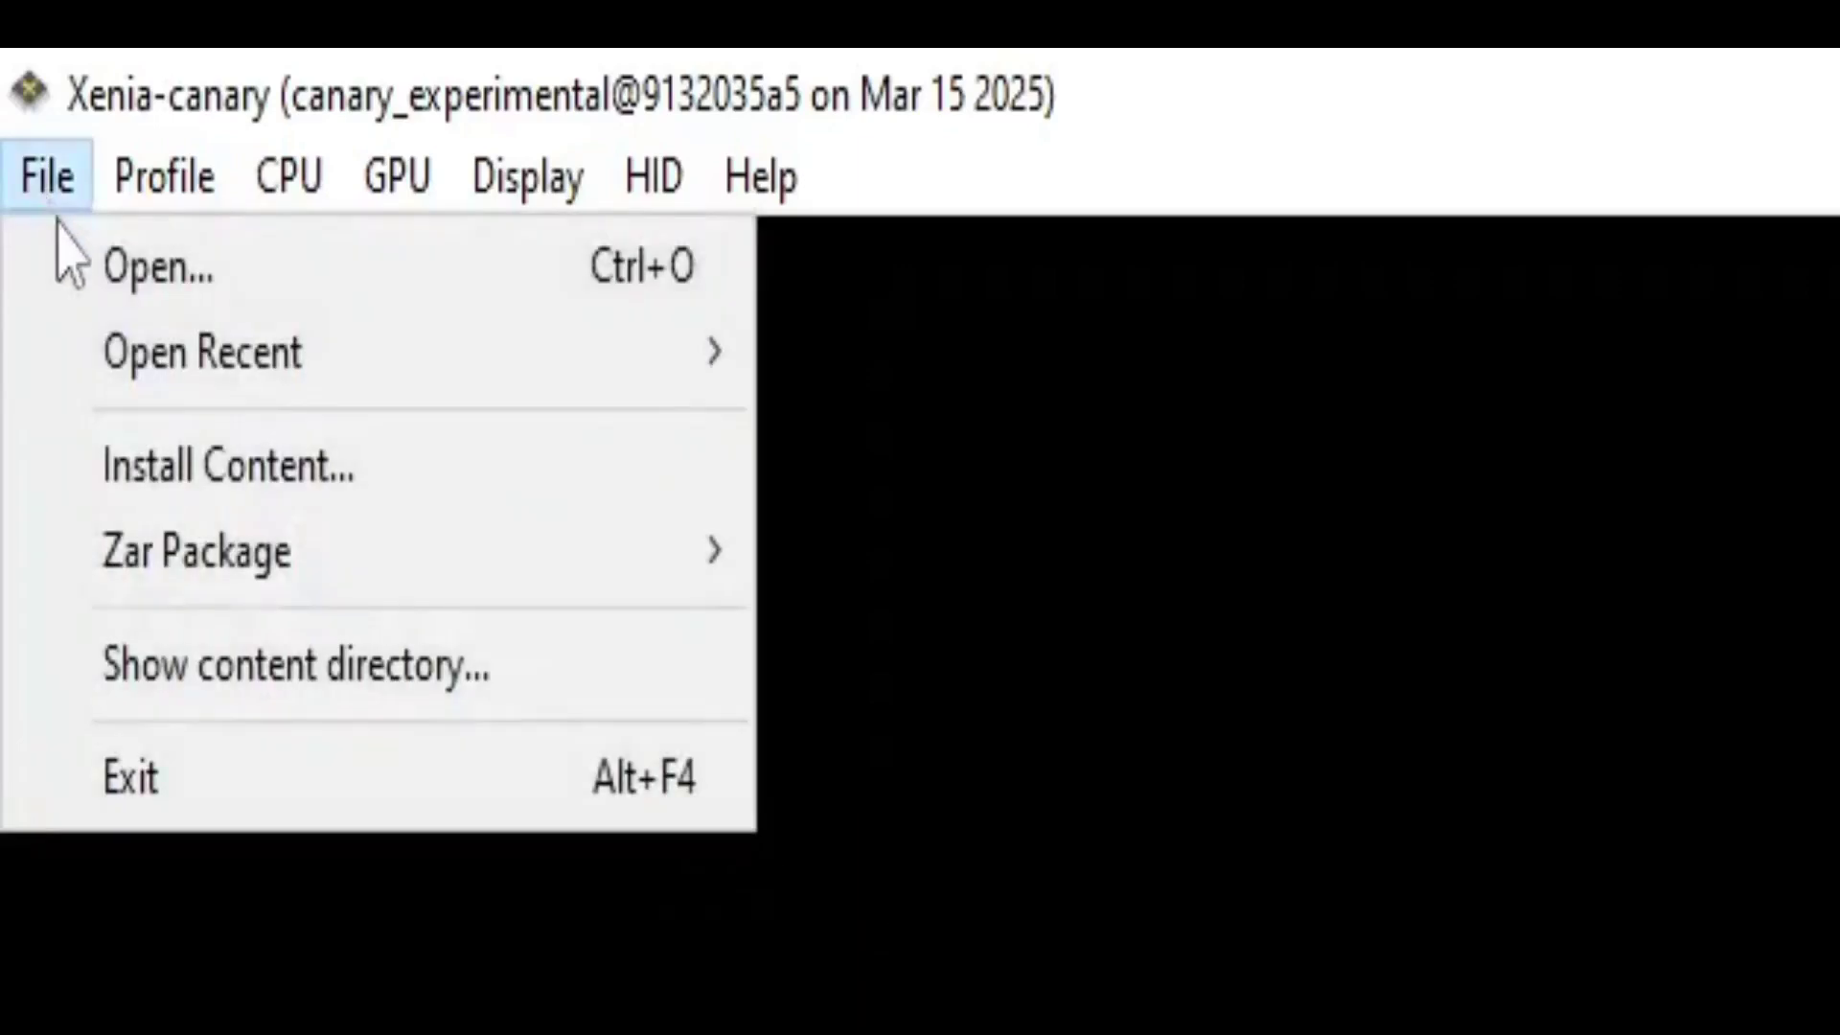
- Load the Minecraft Xbox 360 Edition file from Downloads and maximize the emulator window
{"action": "left_click", "coordinate": [177, 278]}
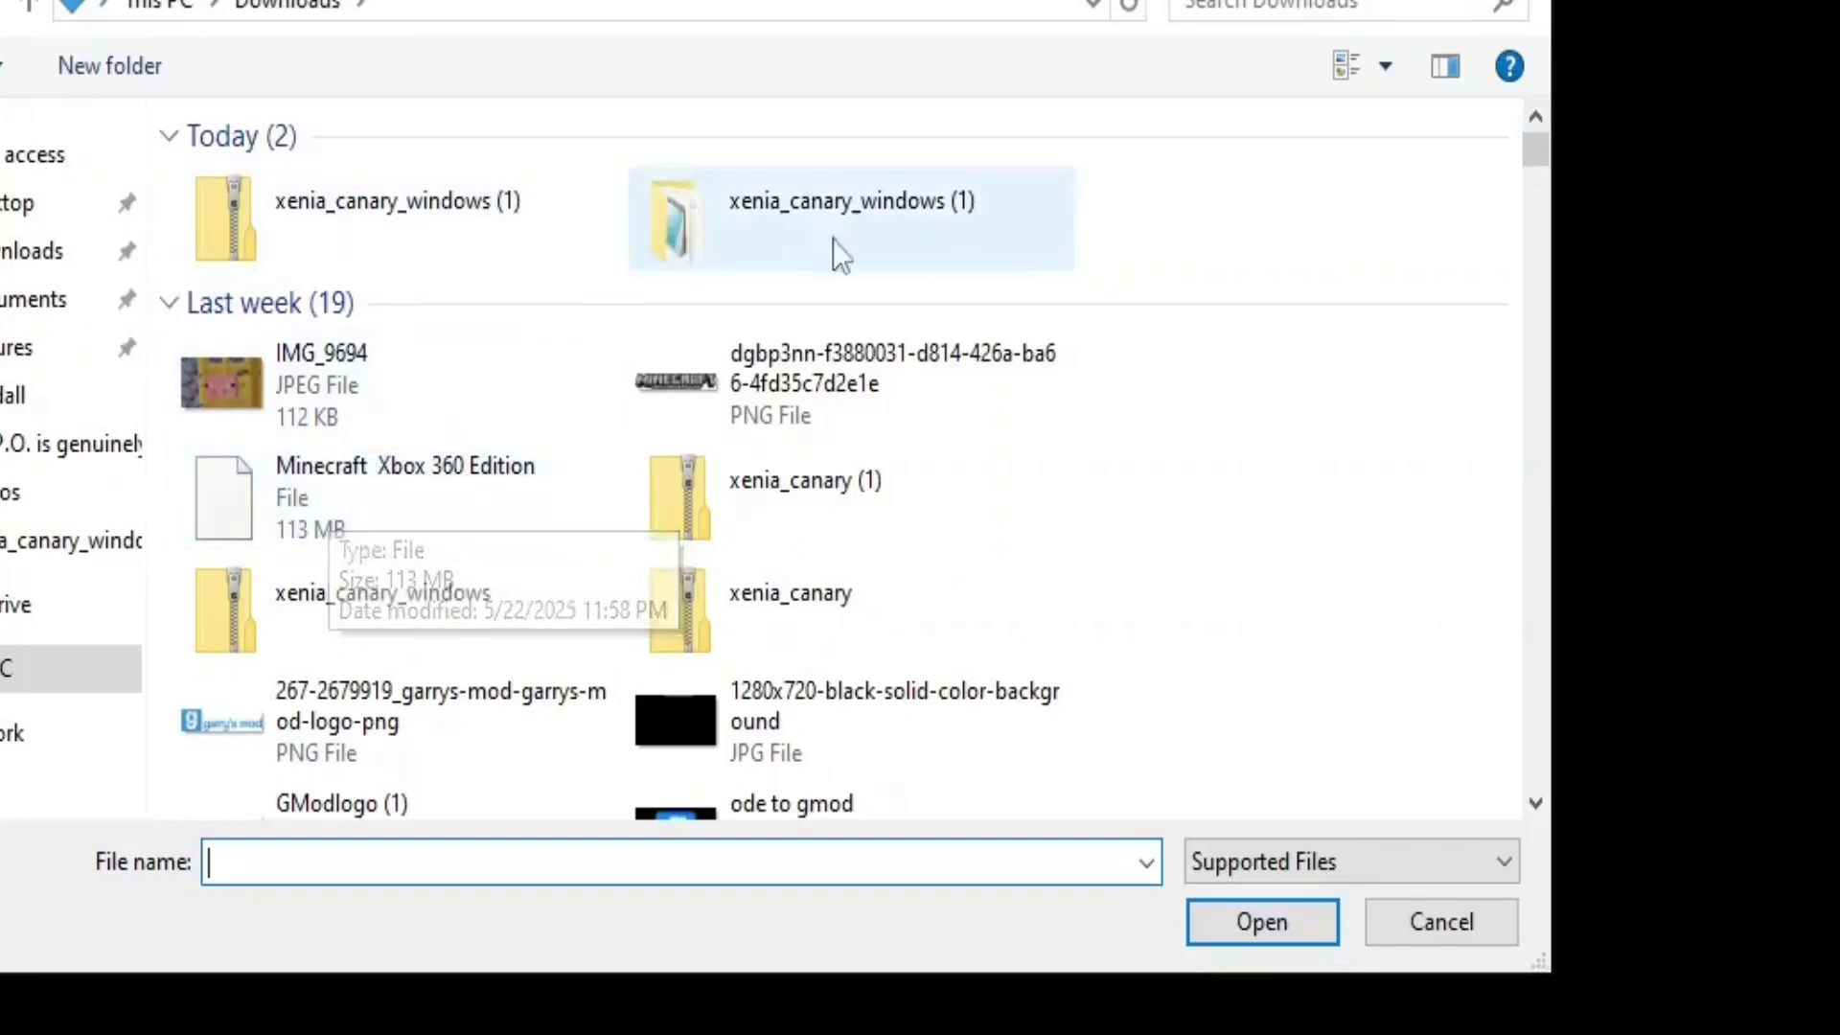
{"action": "left_click", "coordinate": [374, 529]}
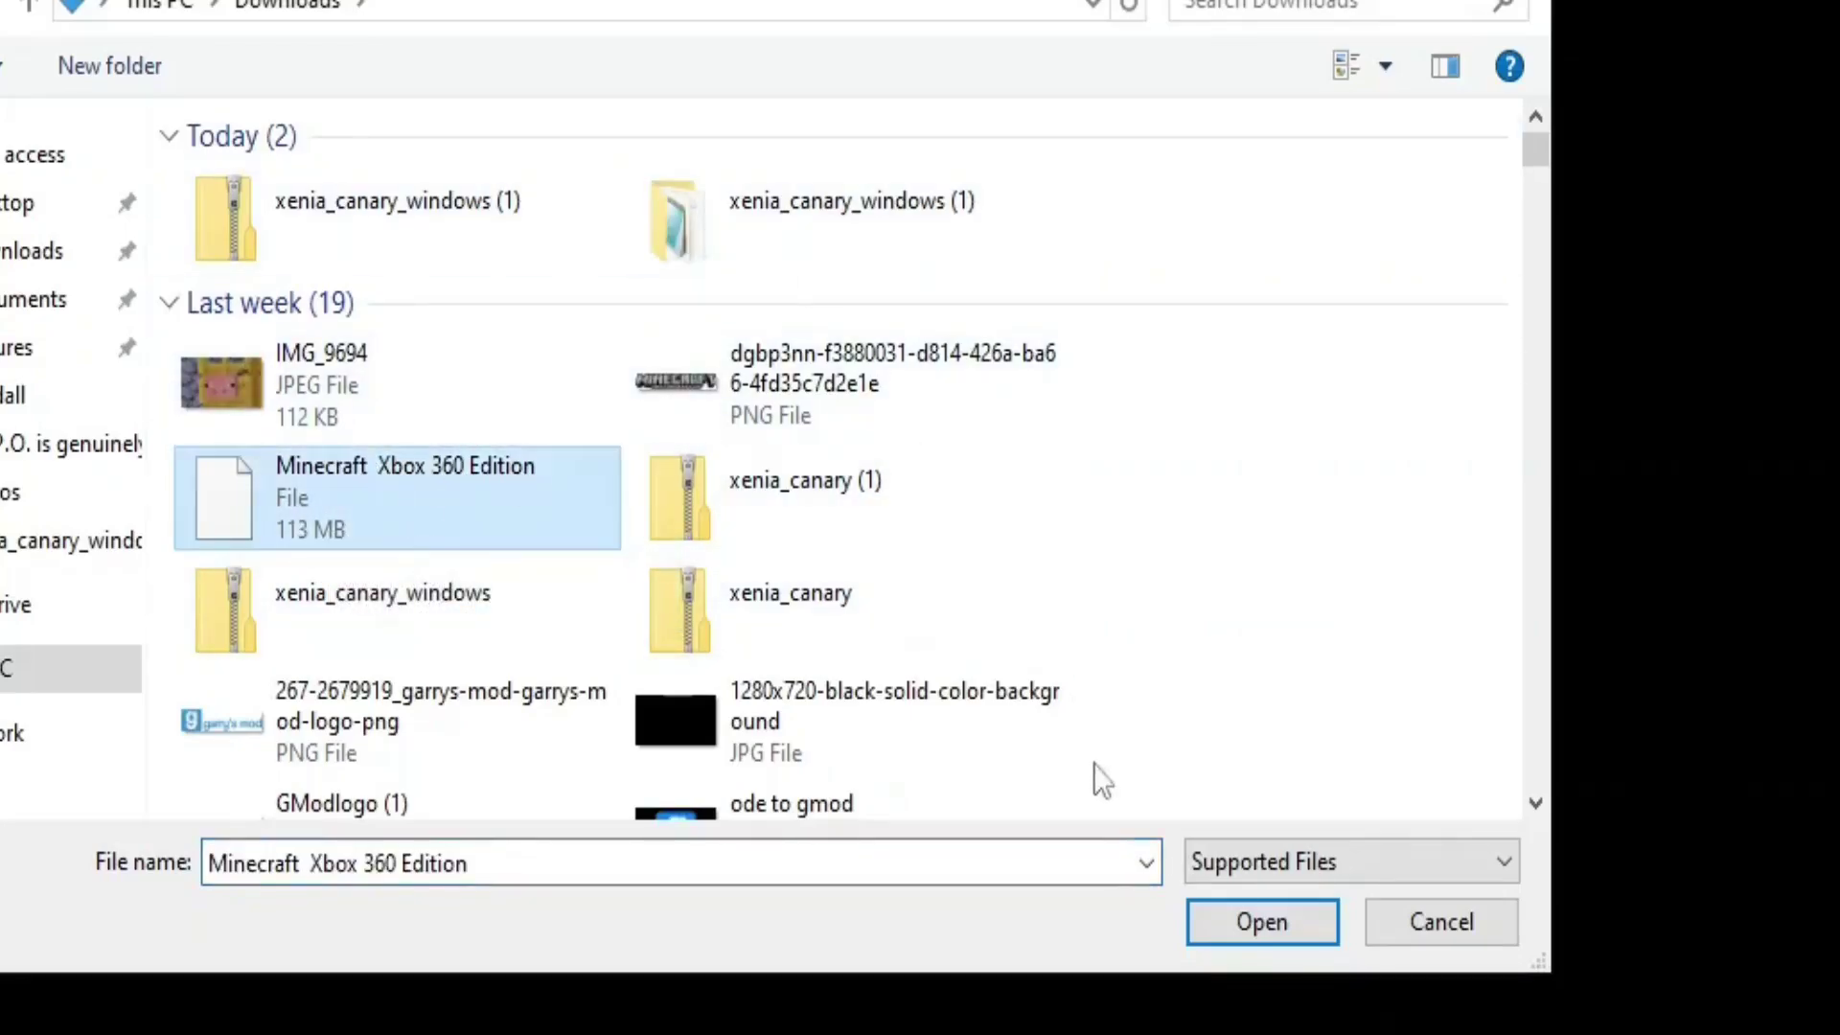
{"action": "left_click", "coordinate": [1262, 922]}
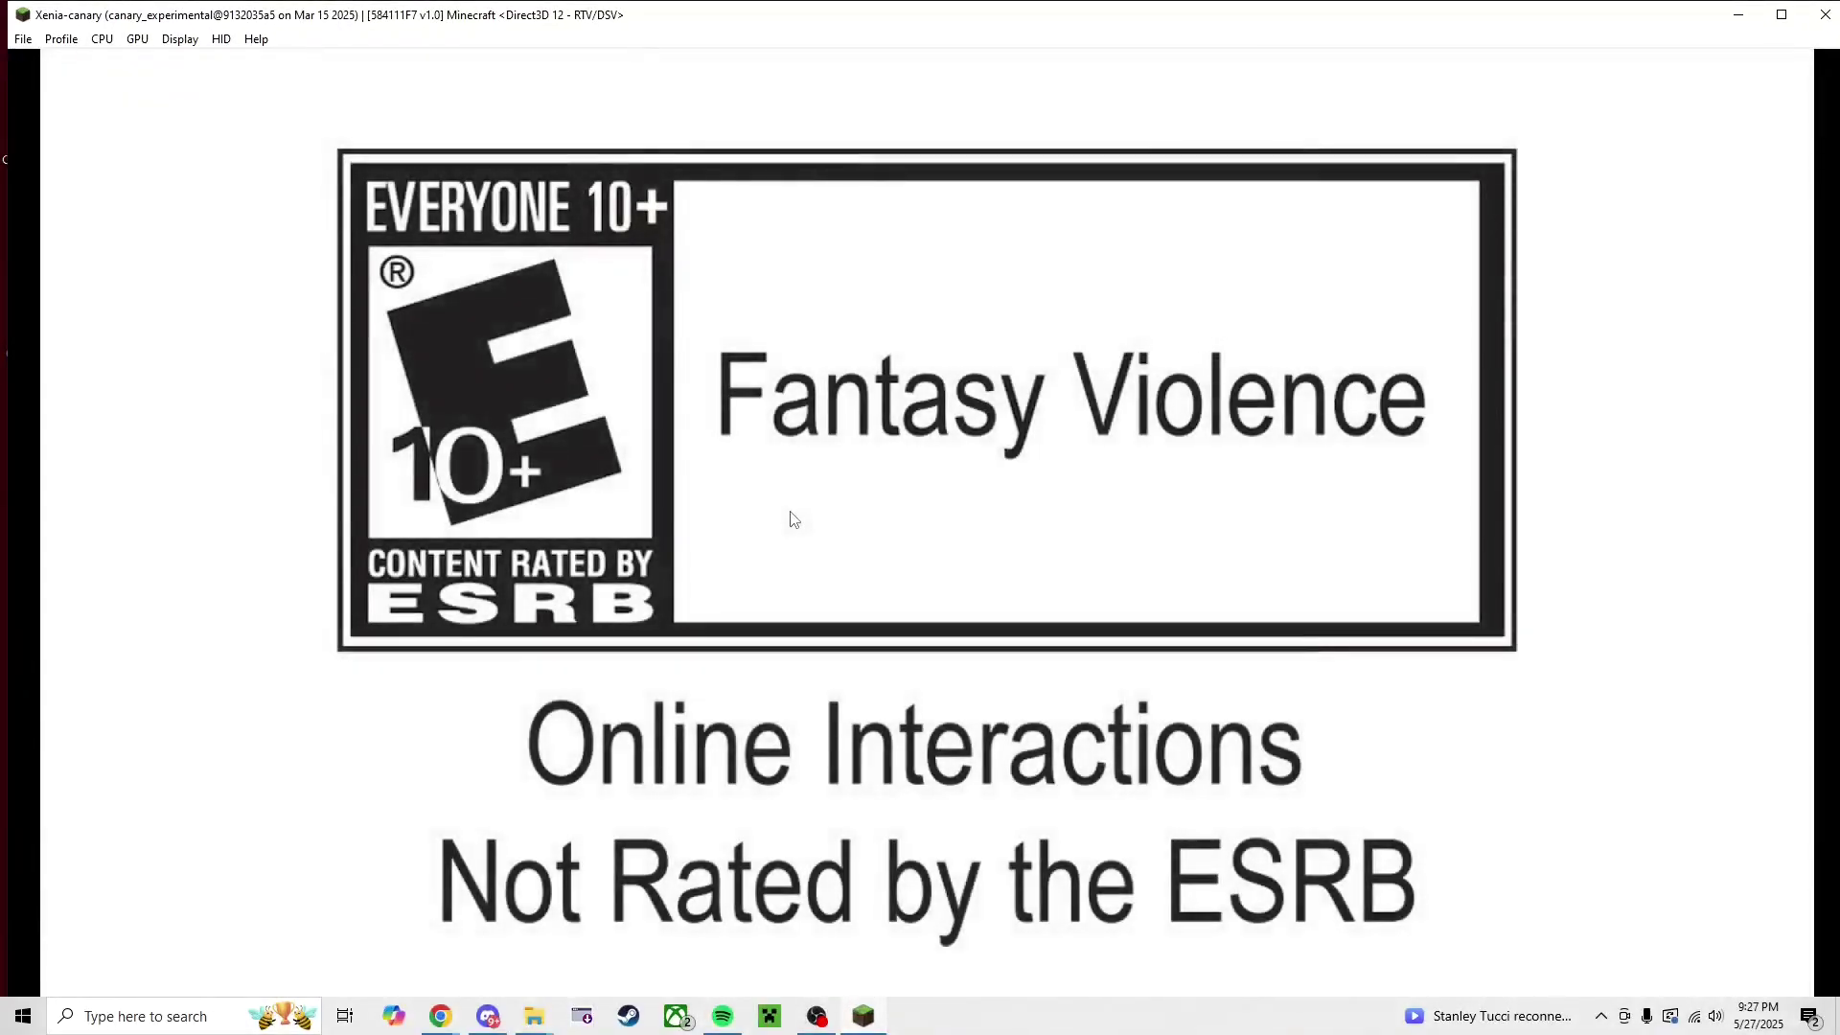
{"action": "left_click", "coordinate": [1782, 15]}
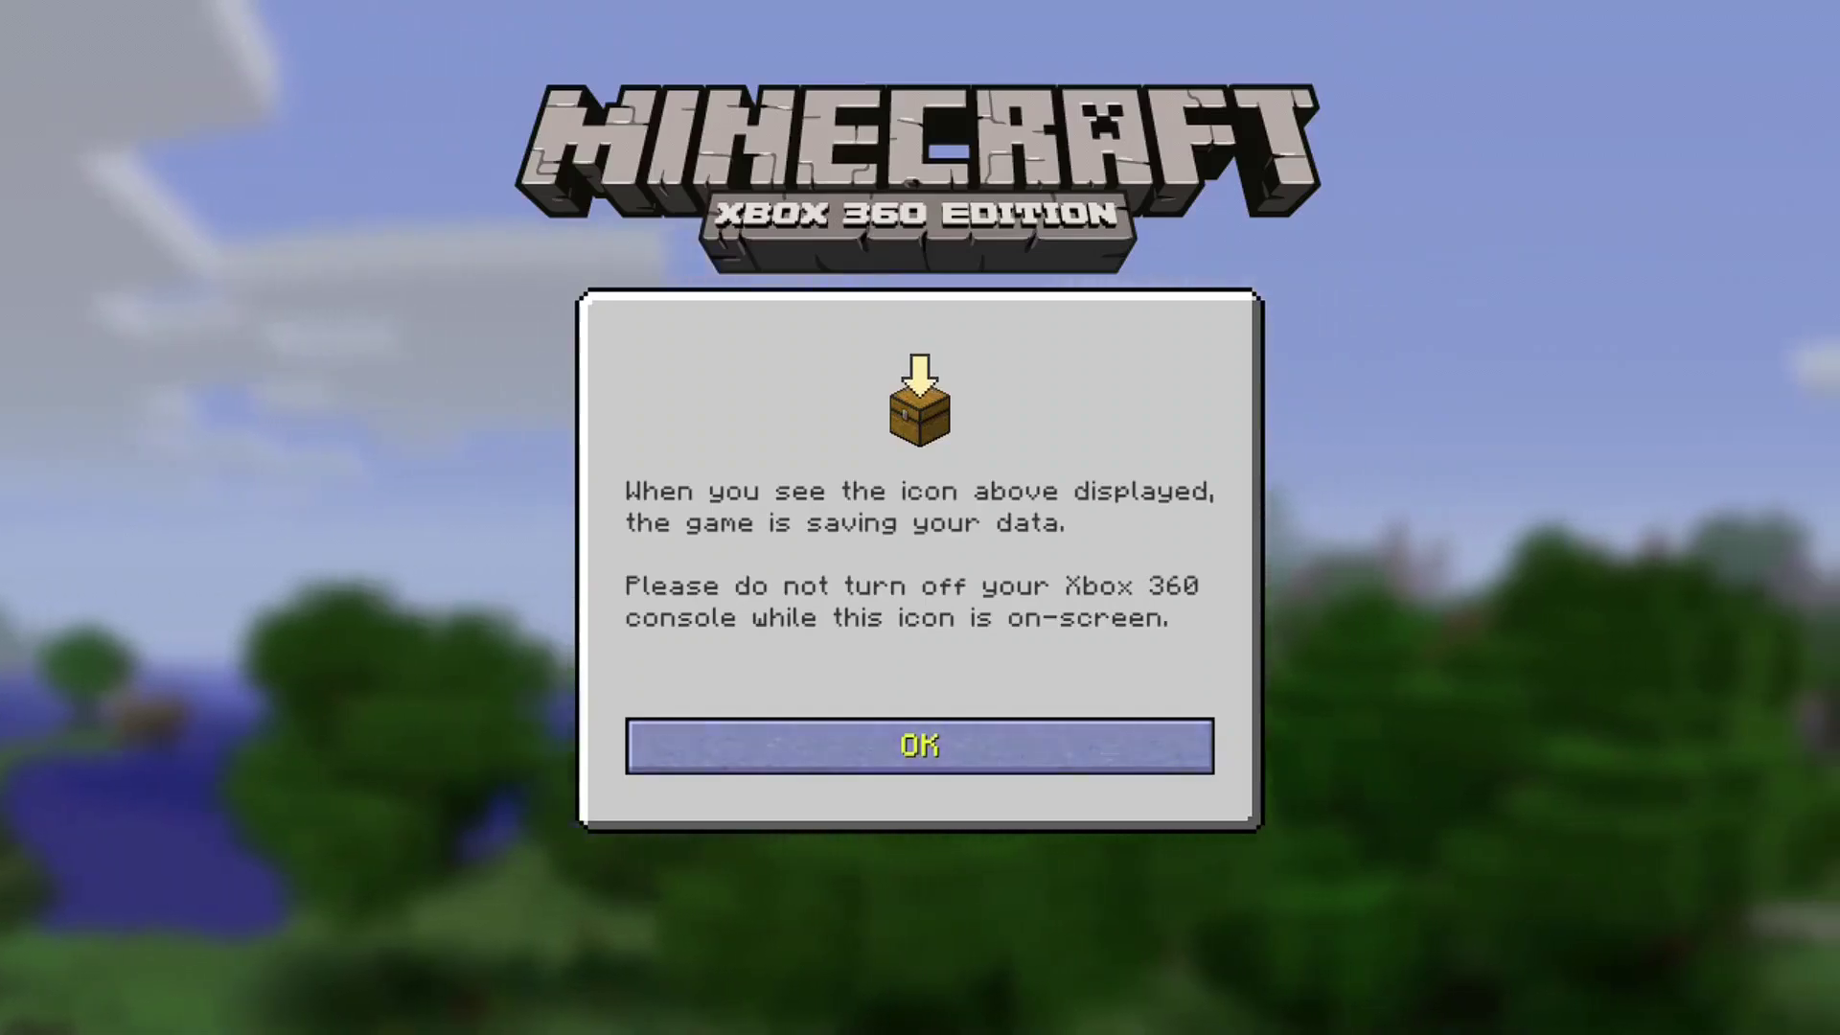
- Dismiss the save notice, choose Play Game and continue playing offline
{"action": "key", "text": "Return"}
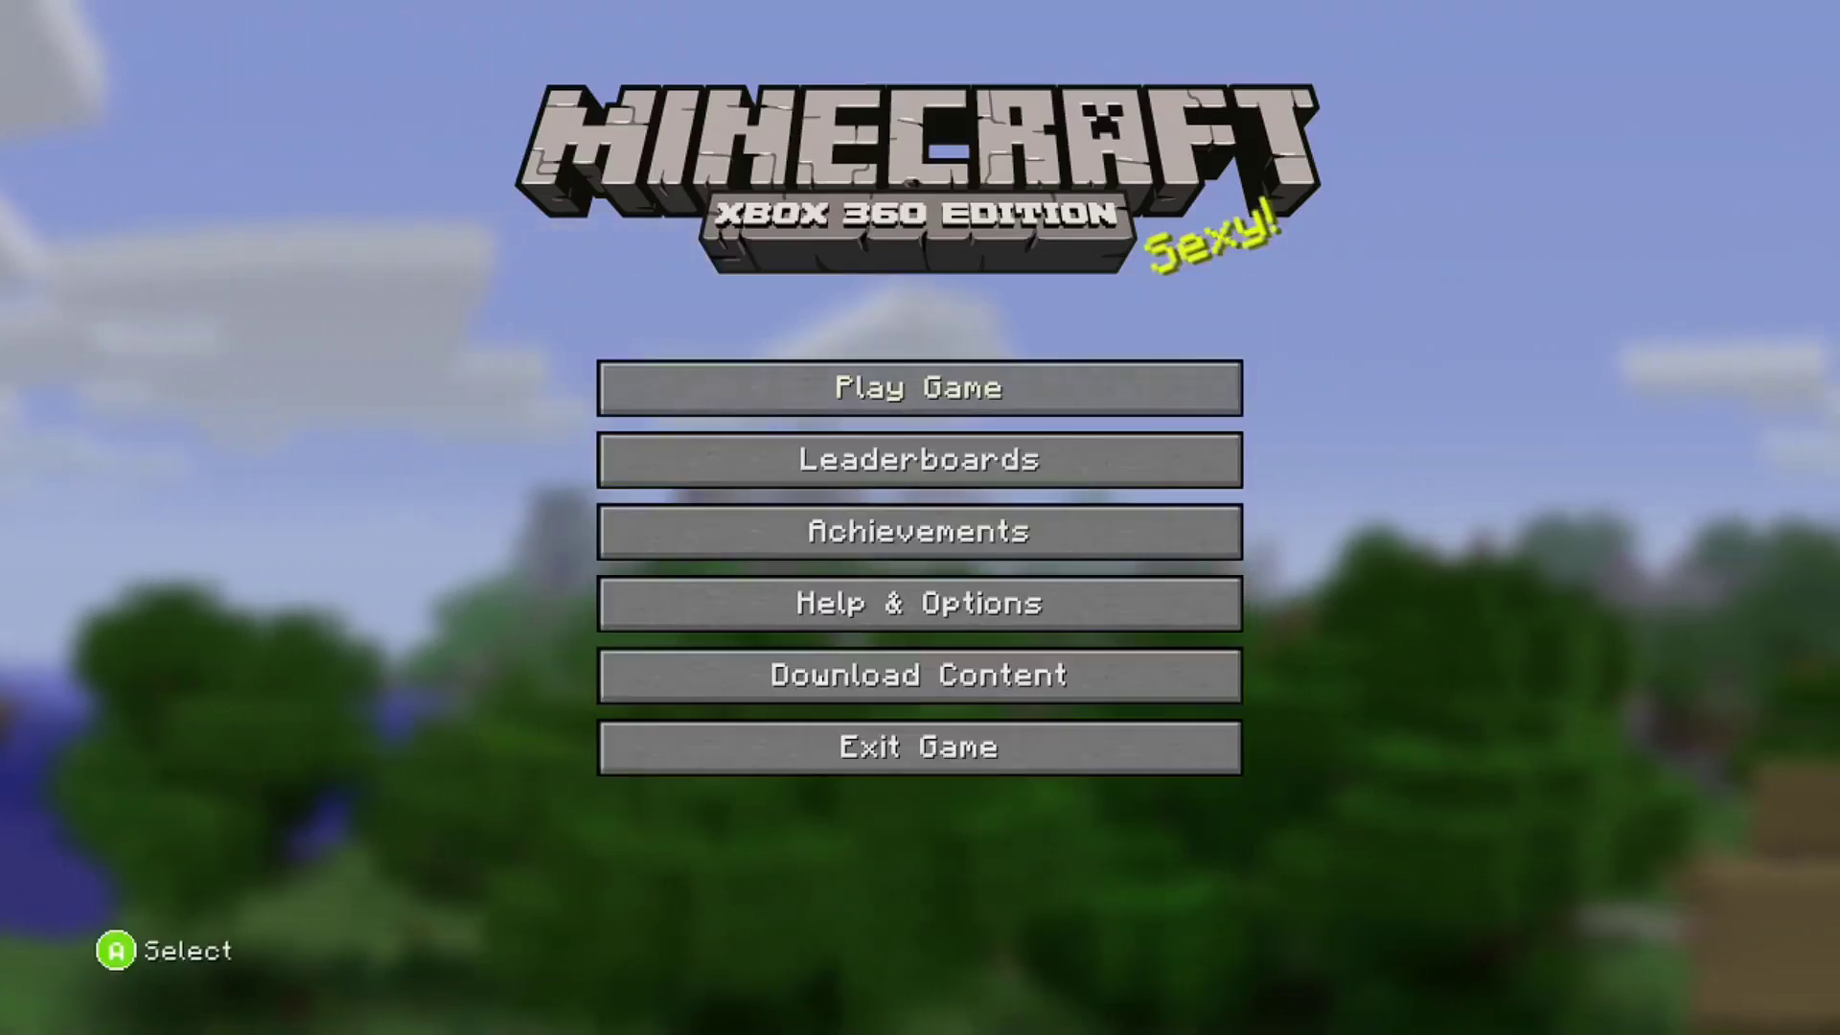
{"action": "key", "text": "Down"}
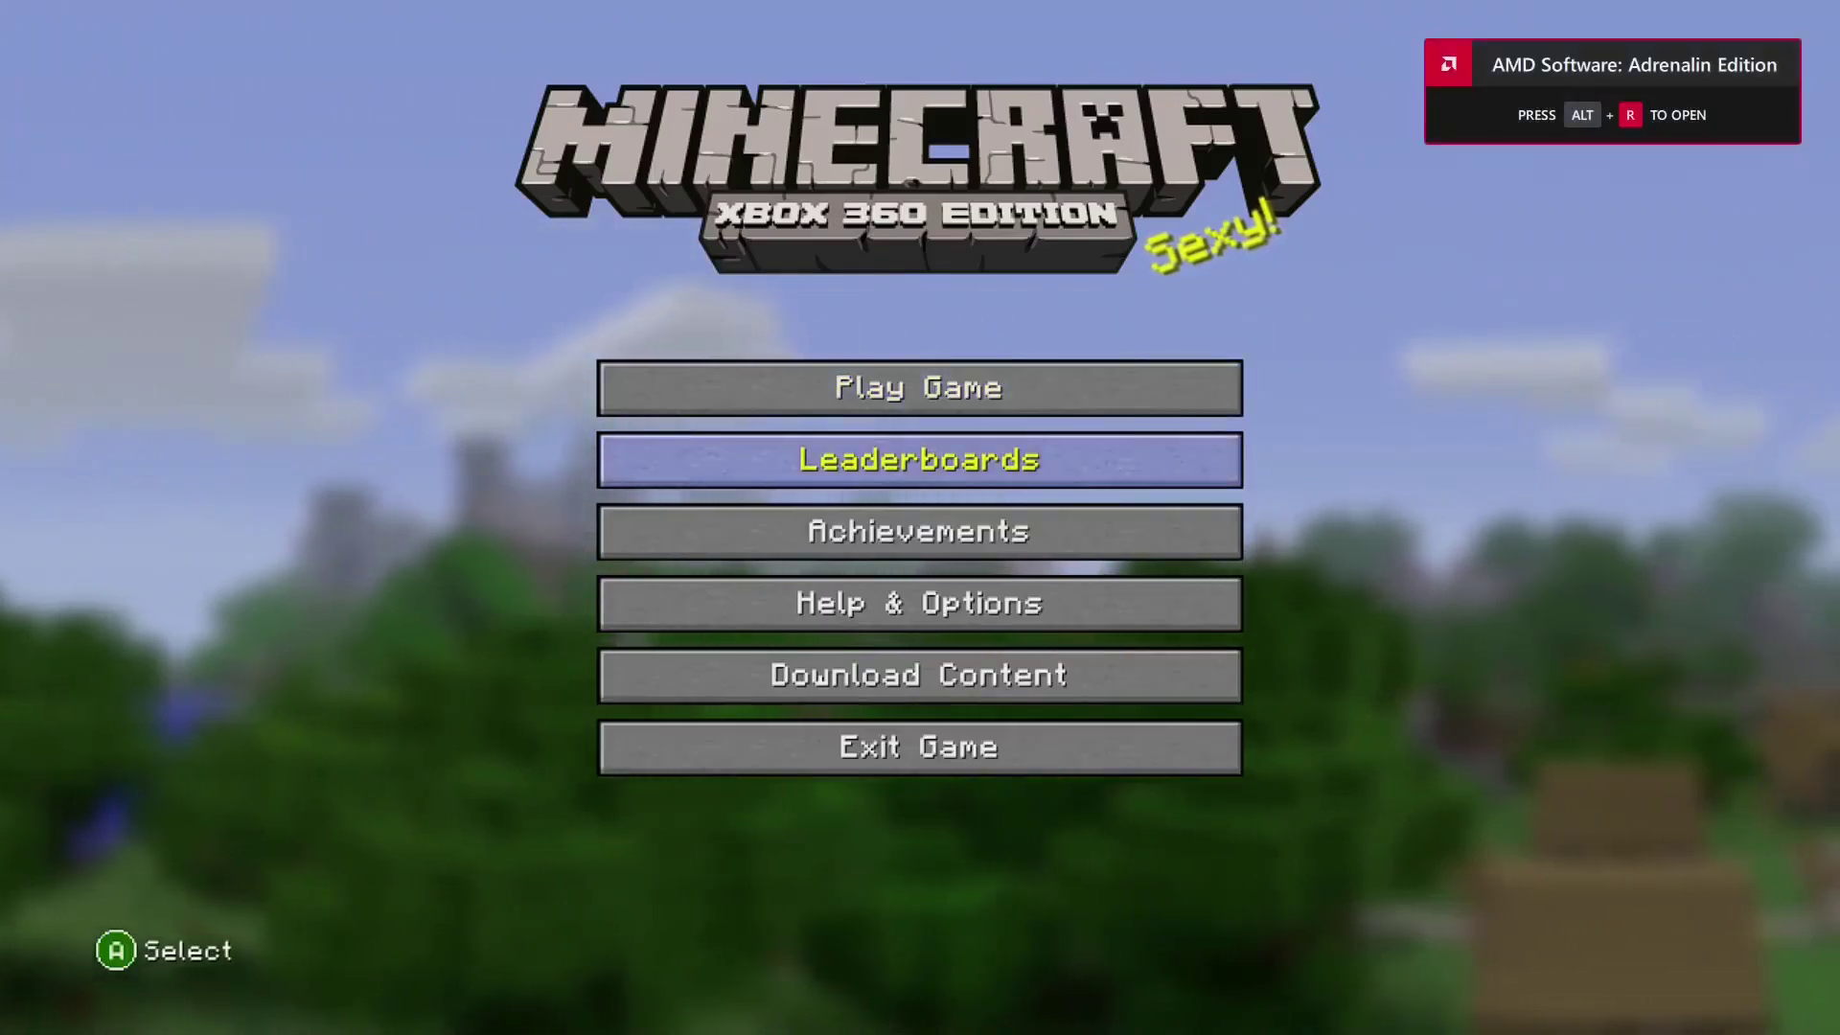
{"action": "key", "text": "Up"}
{"action": "key", "text": "Return"}
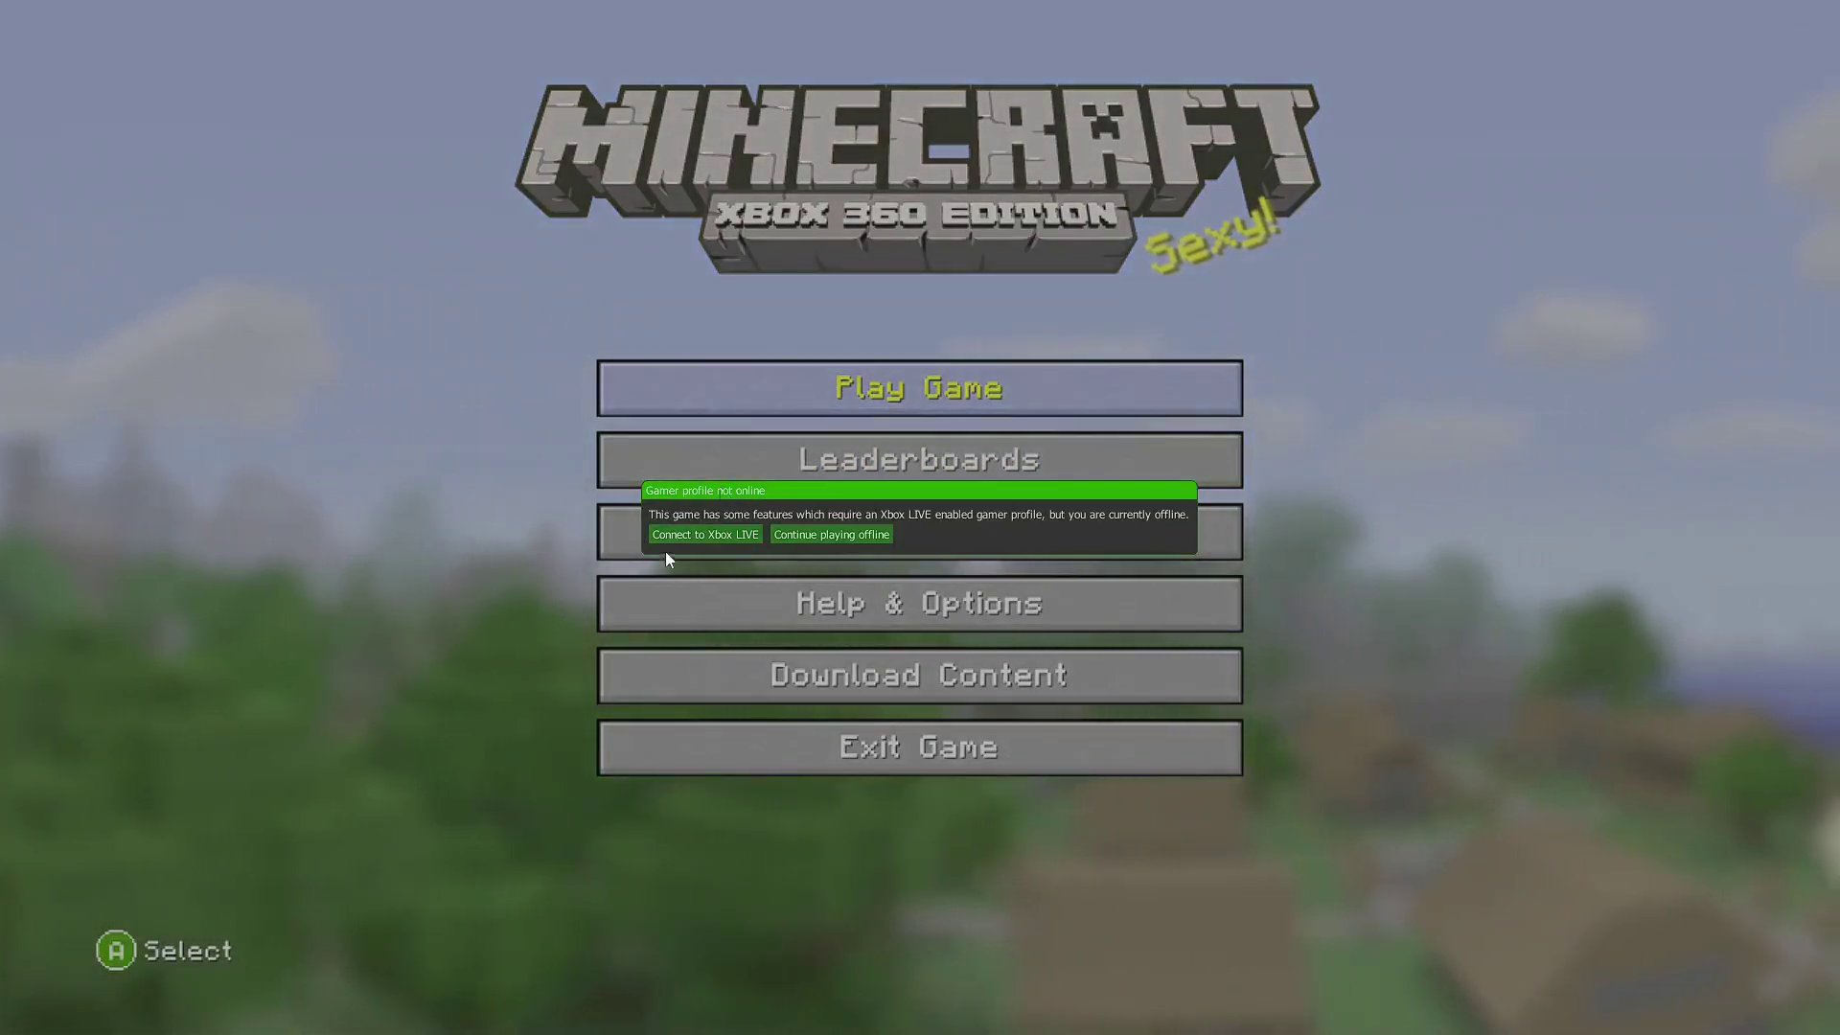
{"action": "left_click", "coordinate": [806, 539]}
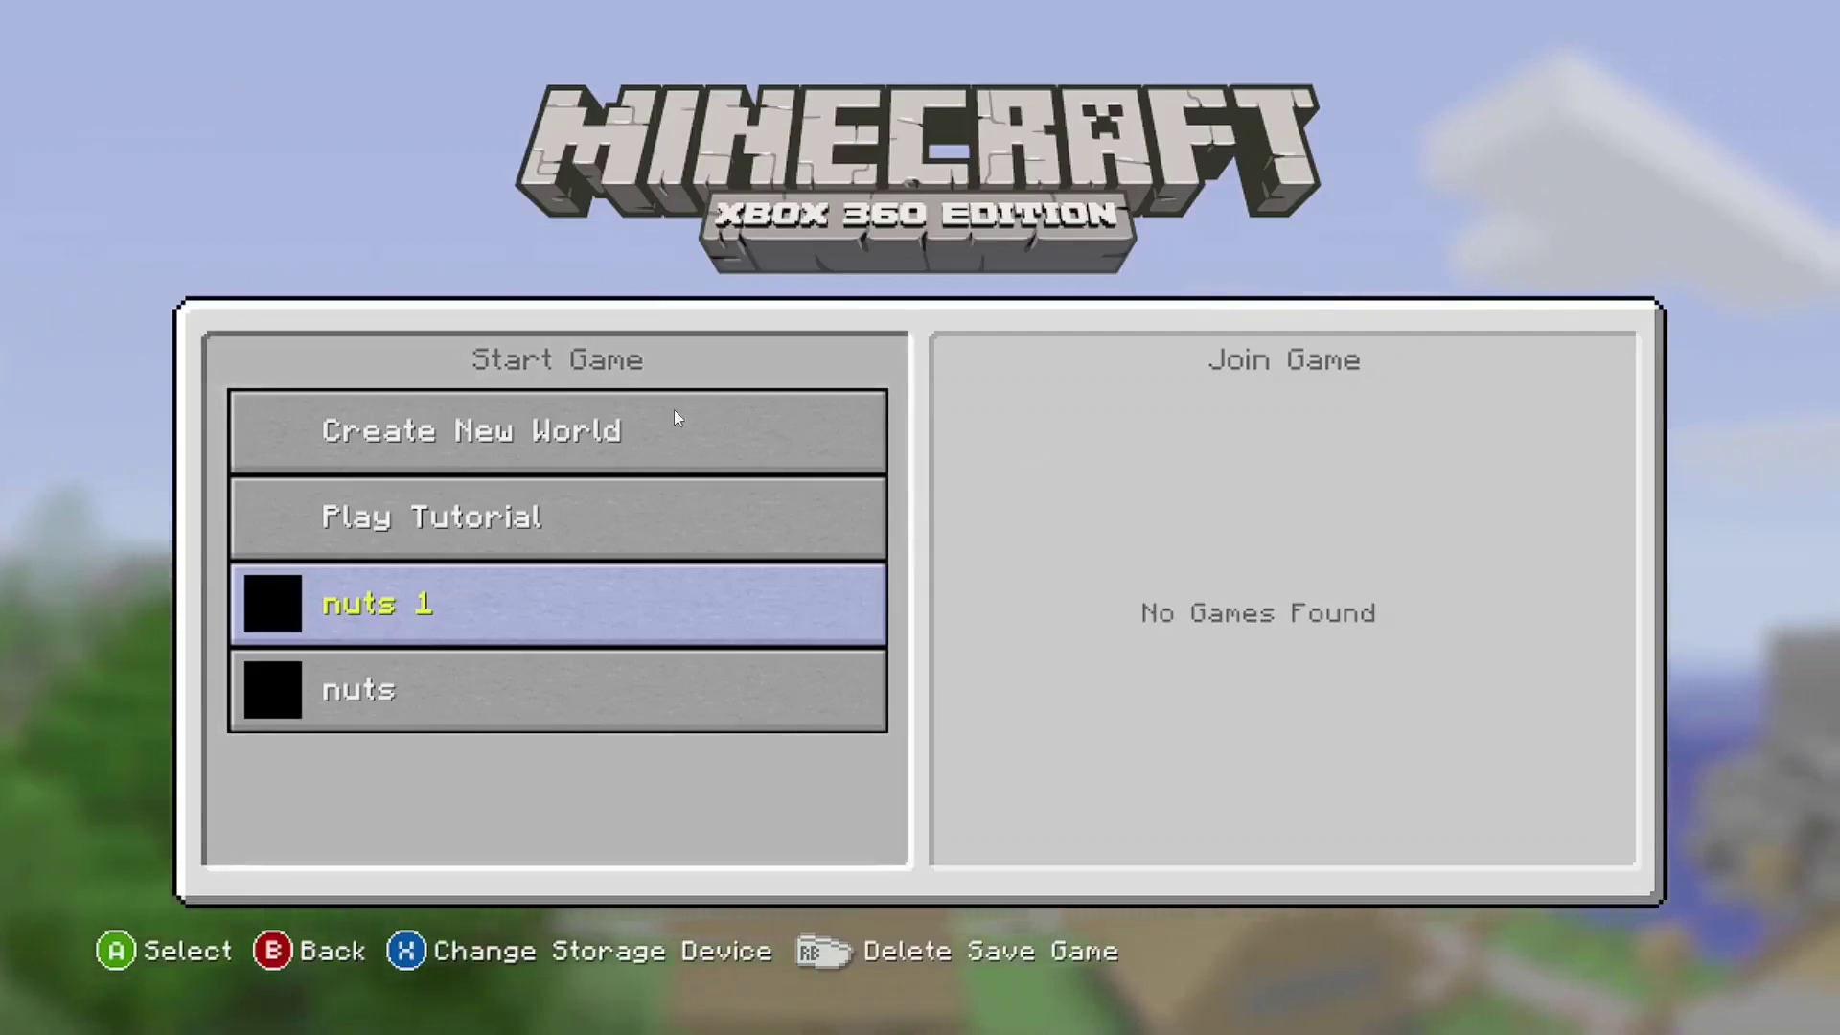
- Select the saved world nuts 1 and load it
{"action": "key", "text": "Down"}
{"action": "key", "text": "Up"}
{"action": "key", "text": "Down"}
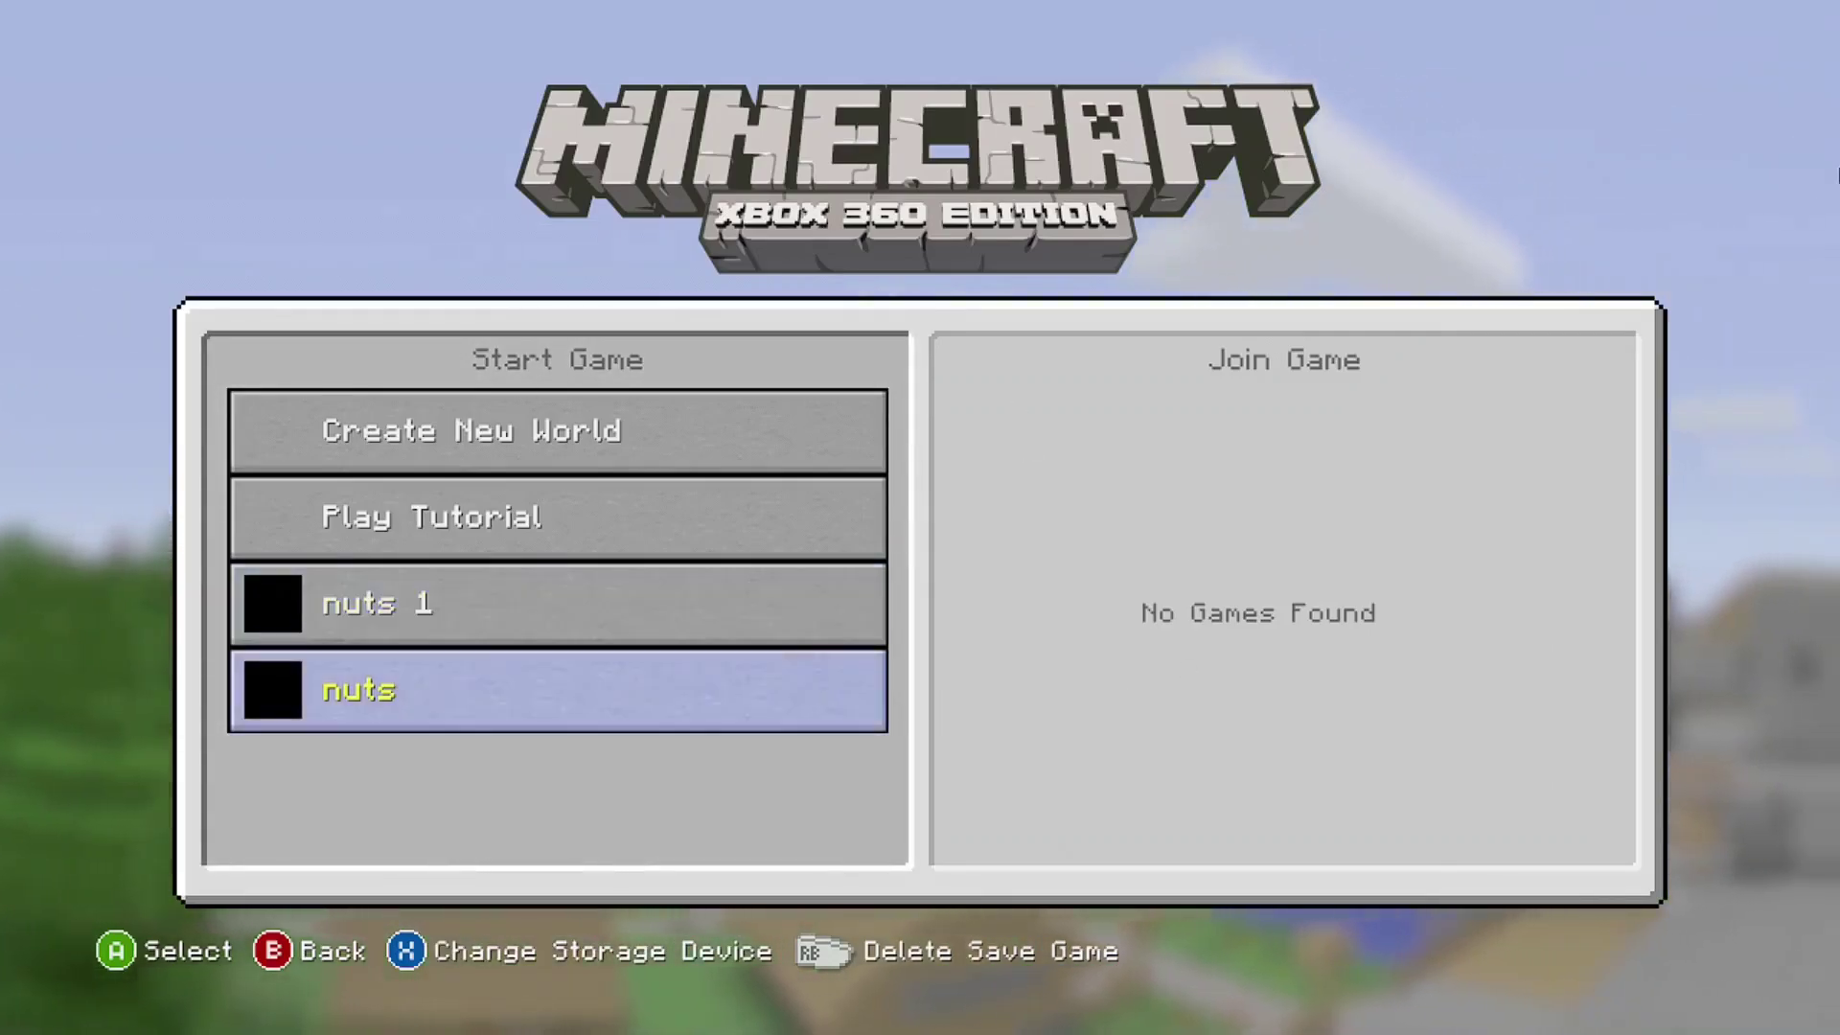
{"action": "key", "text": "Up"}
{"action": "key", "text": "Down"}
{"action": "key", "text": "Up"}
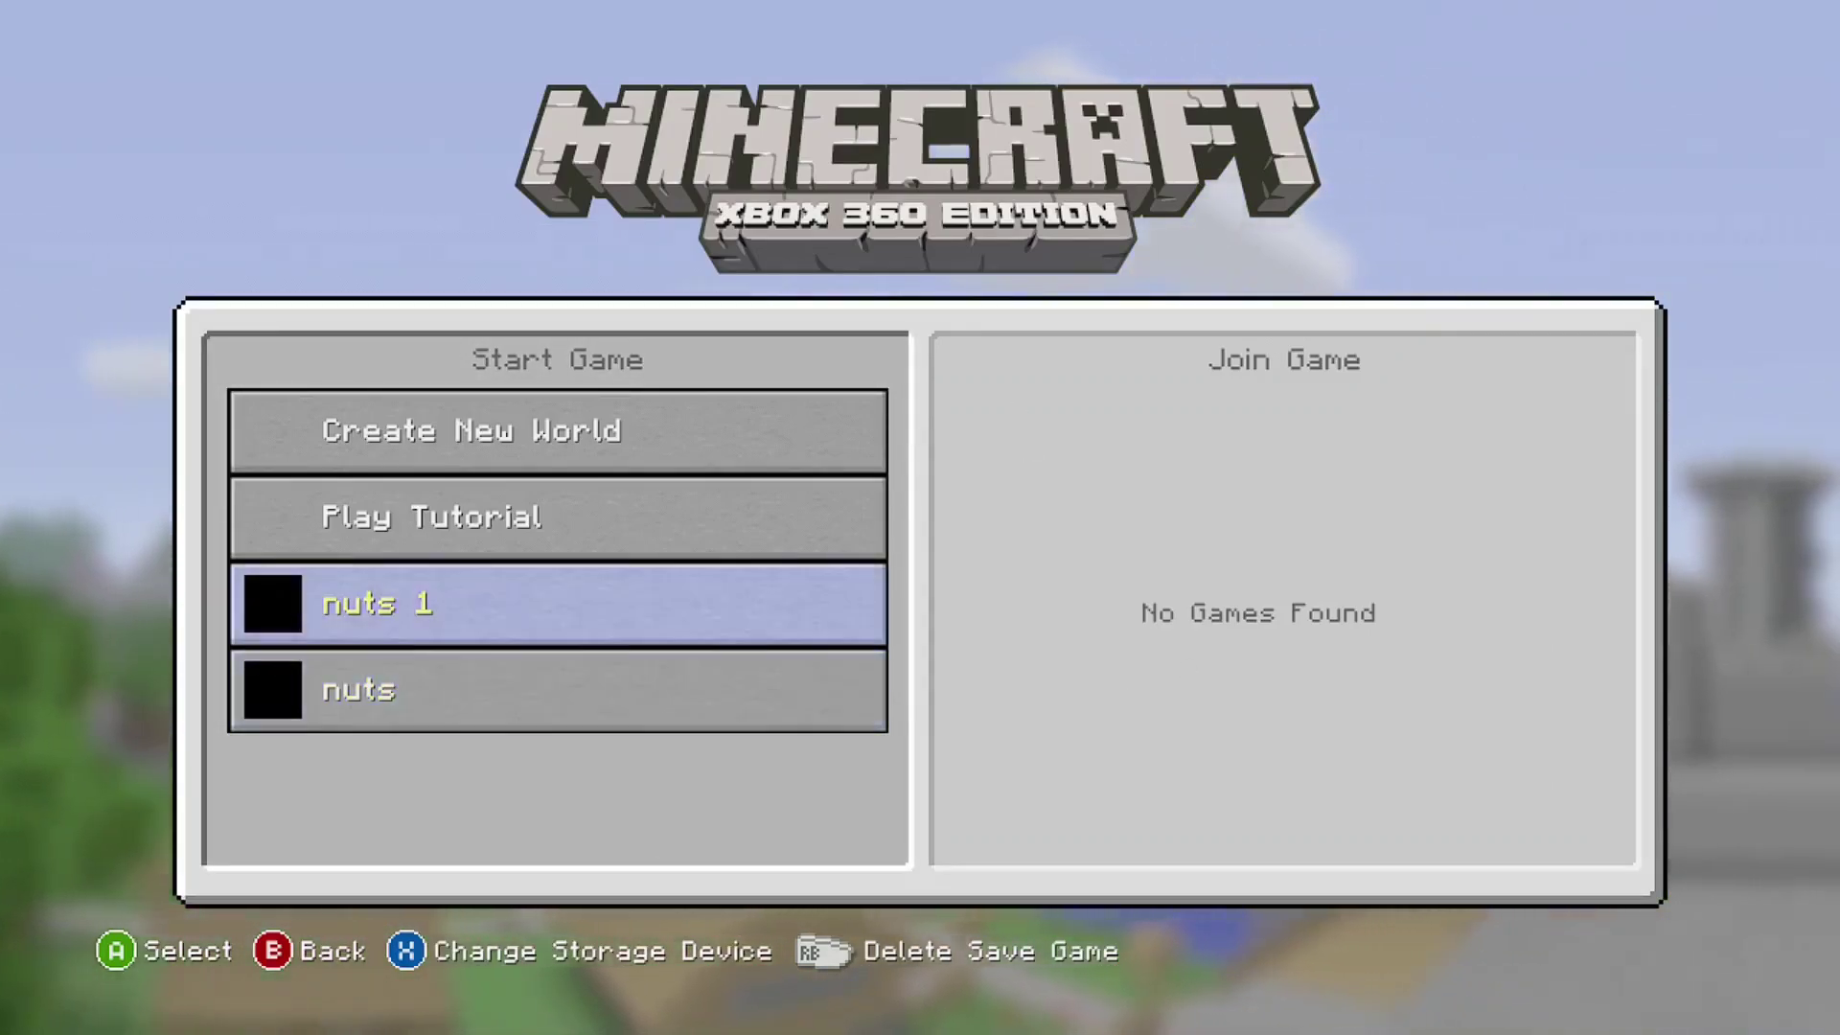
{"action": "key", "text": "Return"}
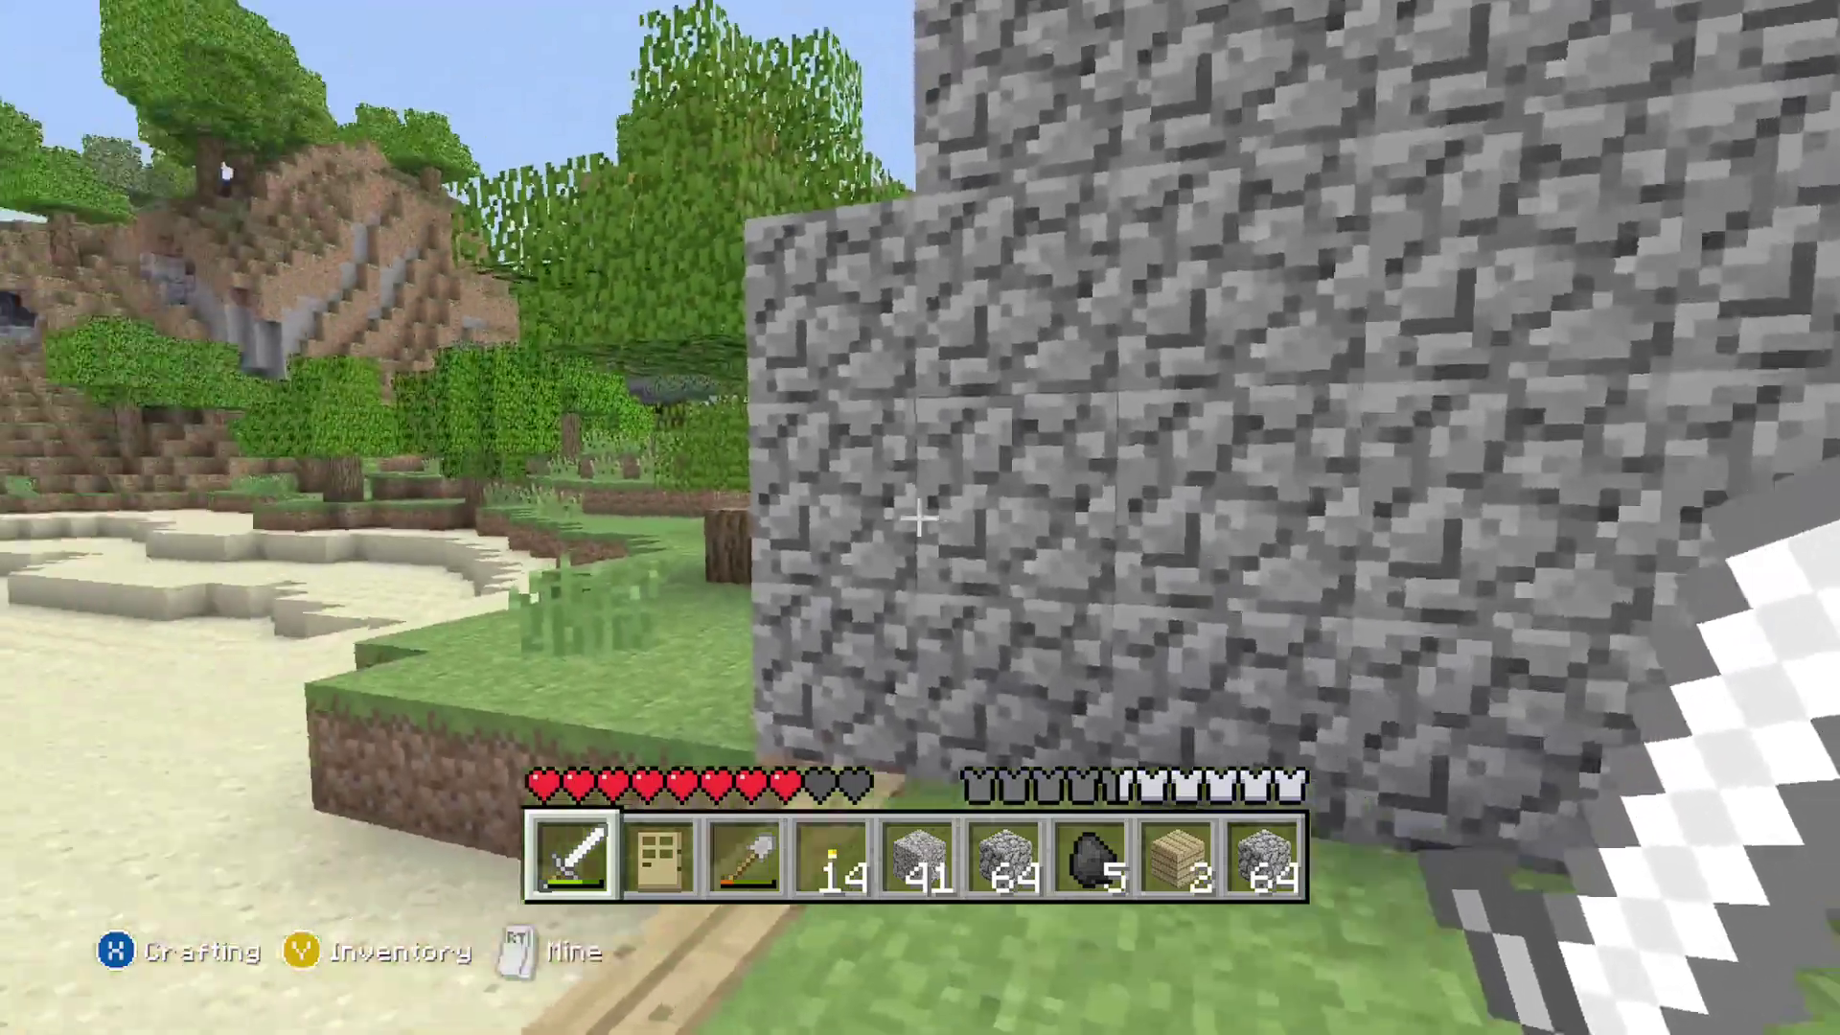
- Hold cobblestone and walk up to the Nuts Hideout house, climbing its stairs inside
{"action": "key", "text": "9"}
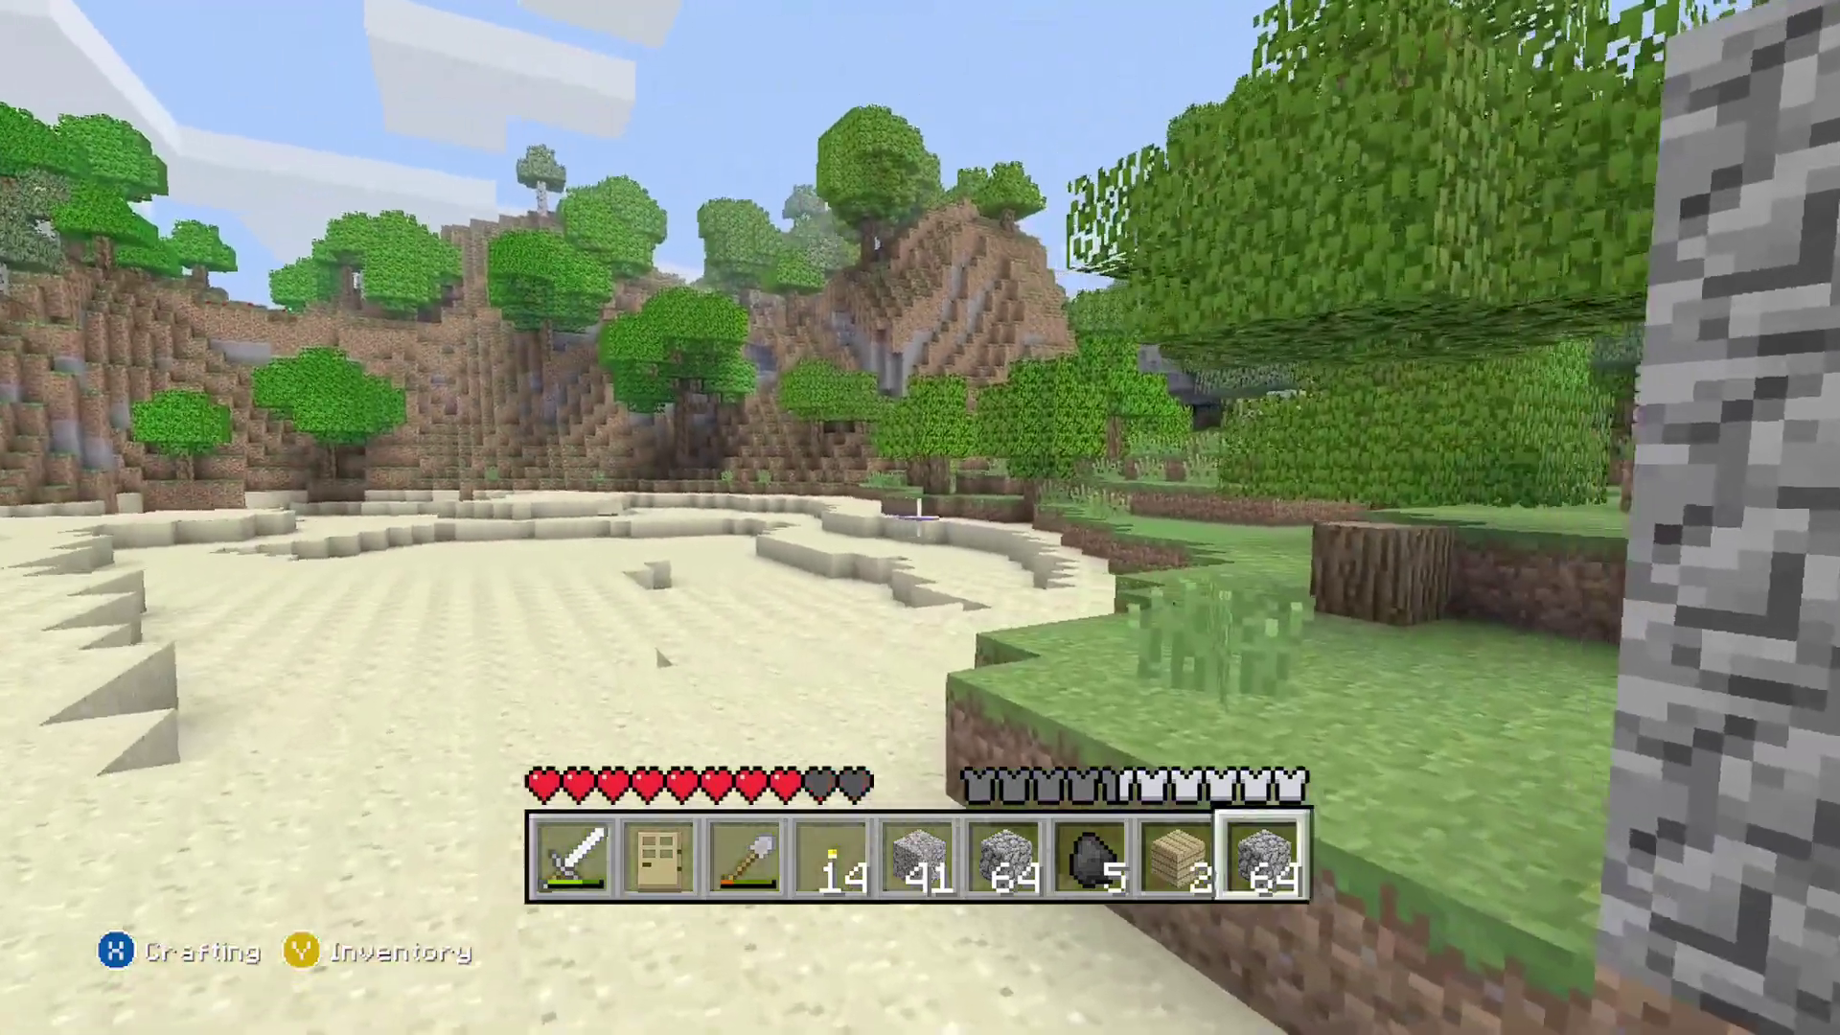
{"action": "key", "text": "s"}
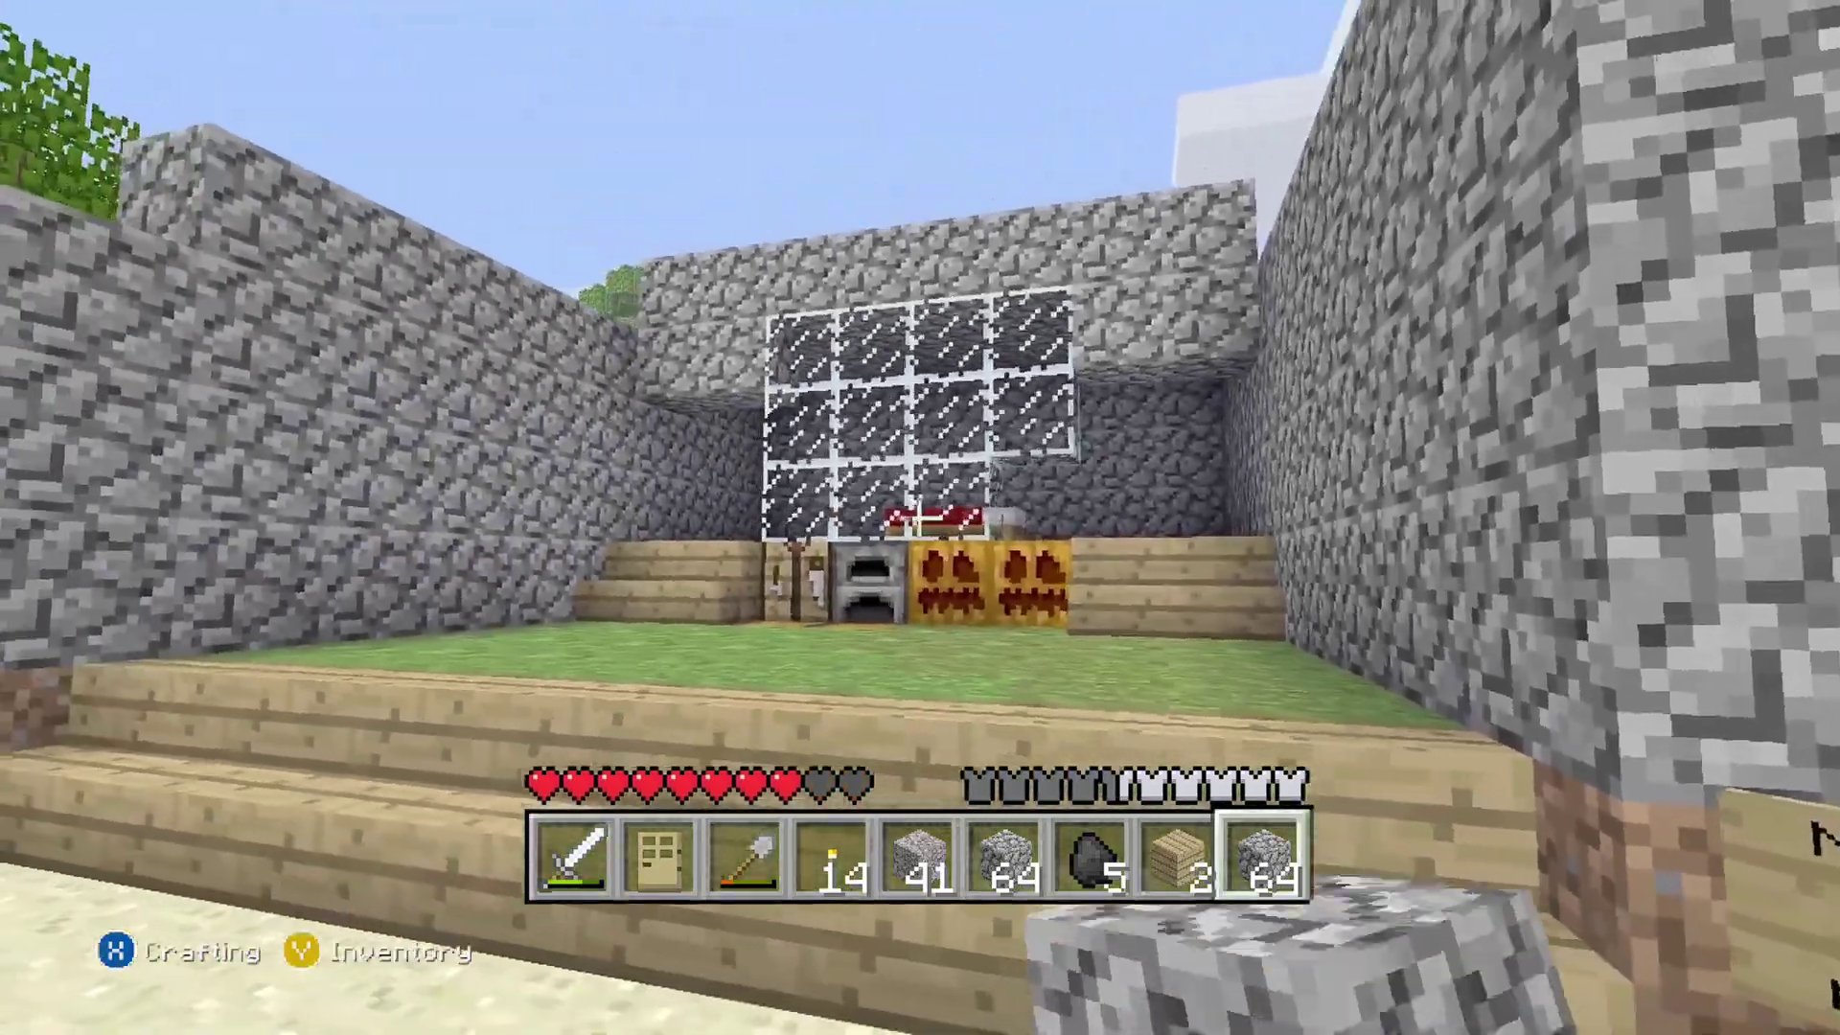
{"action": "key", "text": "w"}
{"action": "key", "text": "w"}
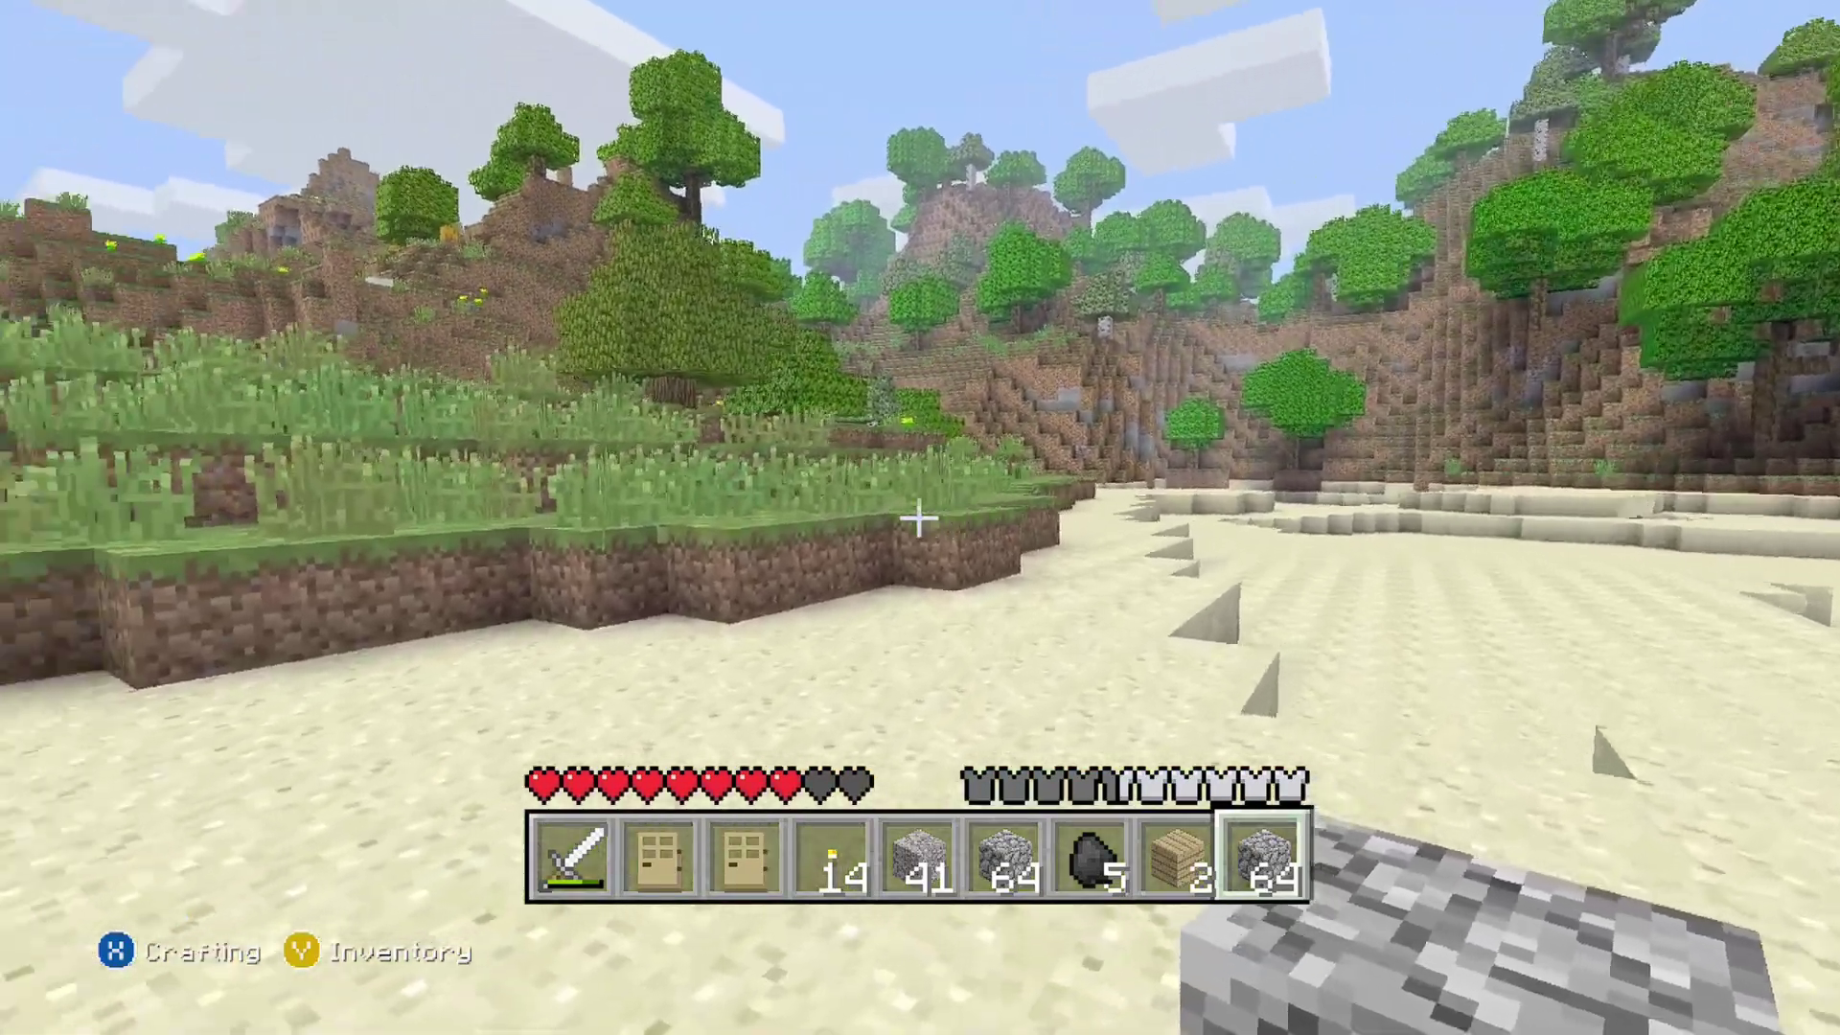
{"action": "key", "text": "w"}
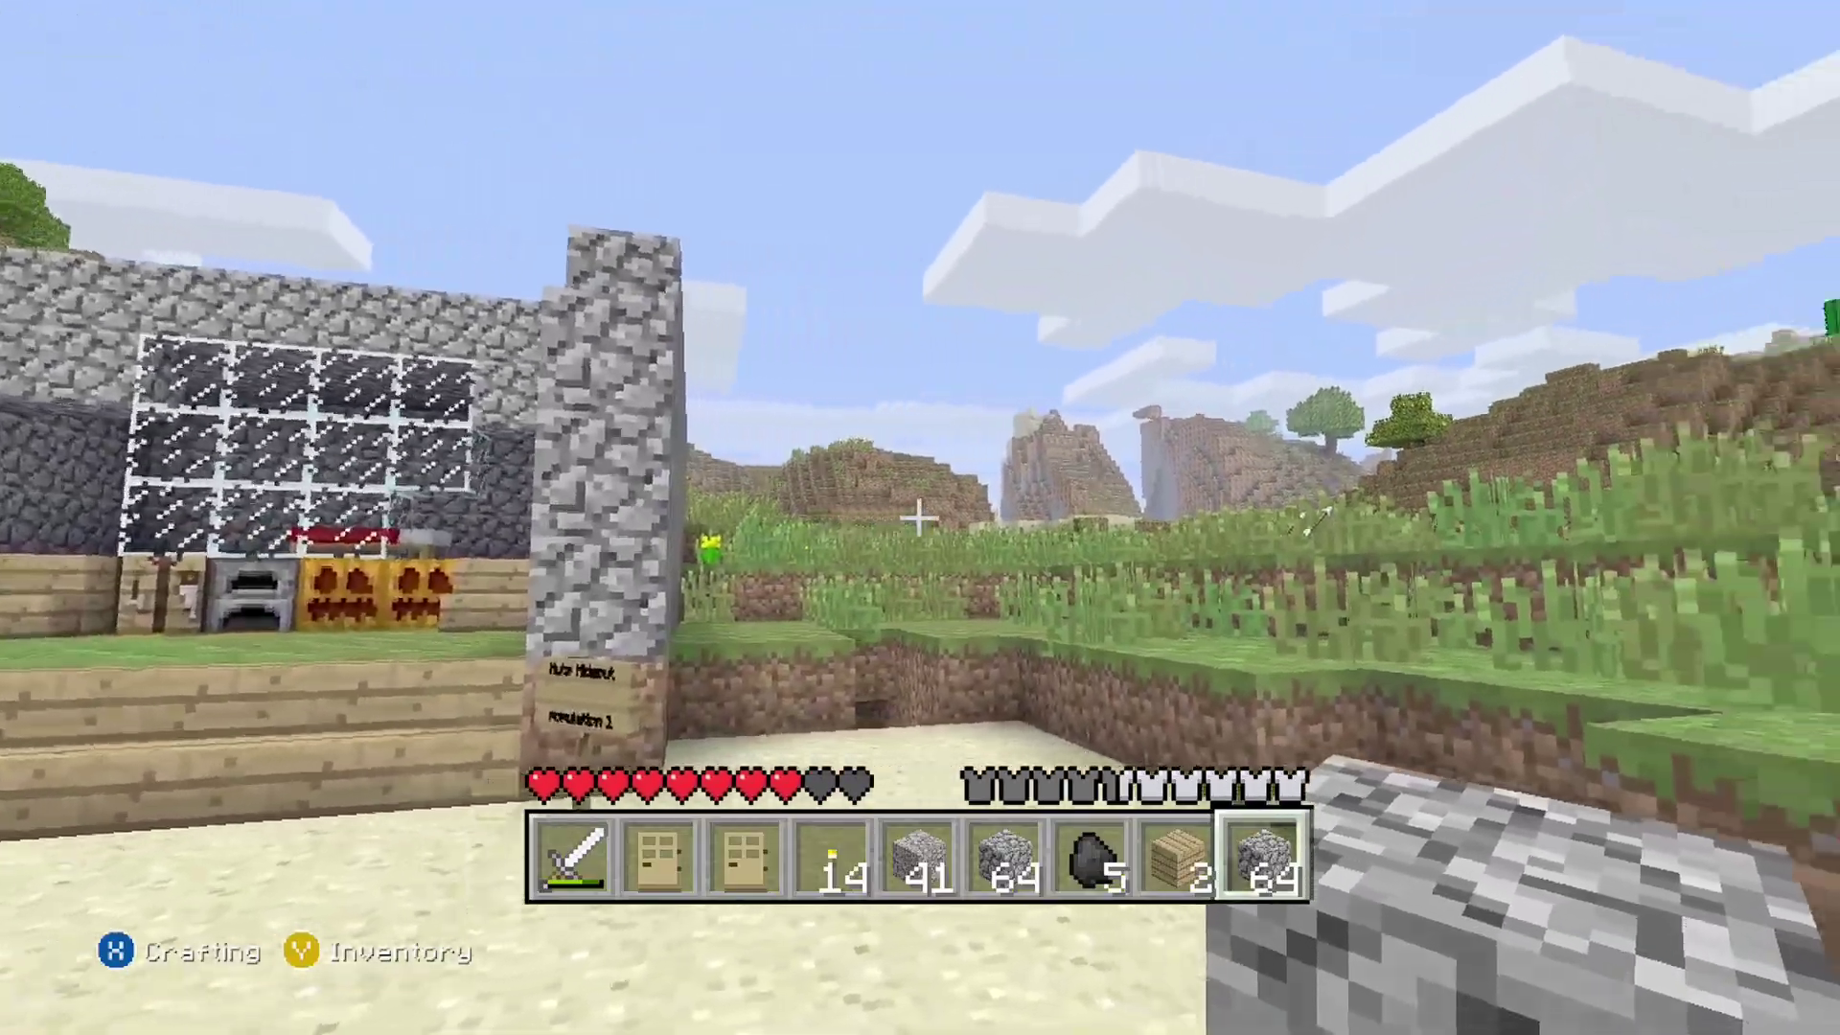
{"action": "key", "text": "w"}
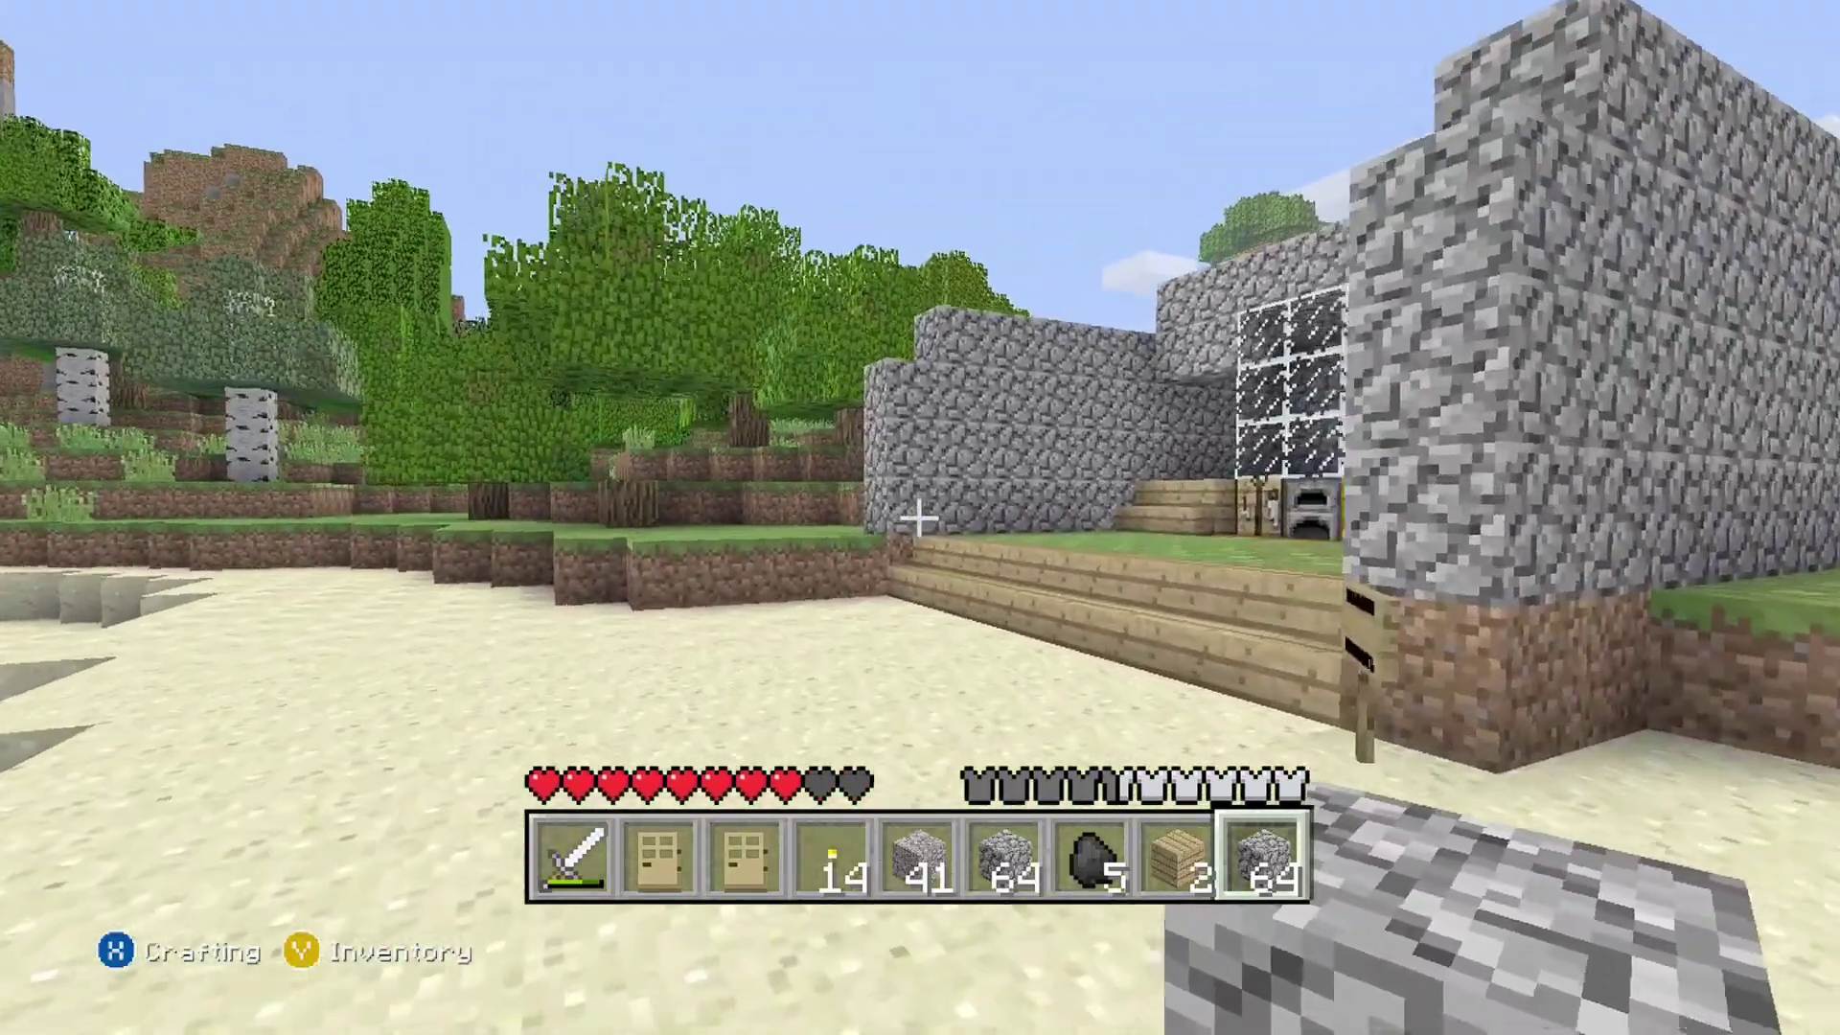
{"action": "key", "text": "w"}
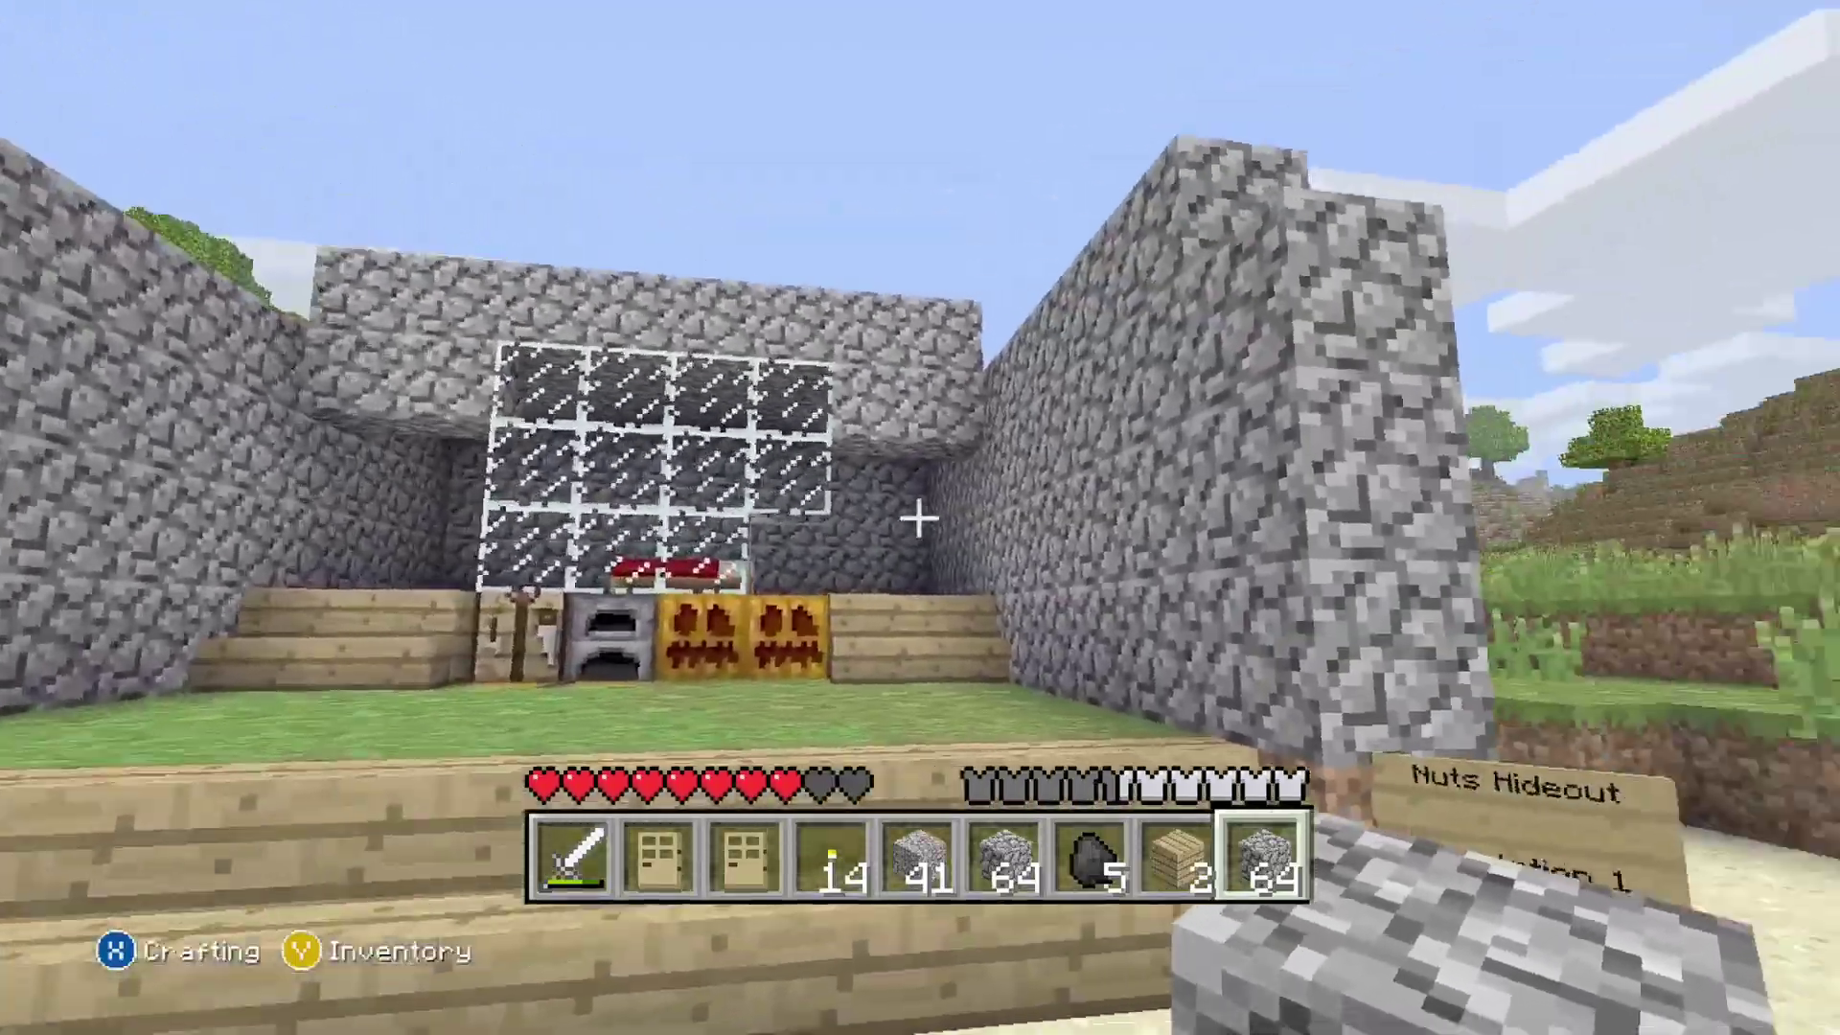
{"action": "key", "text": "w"}
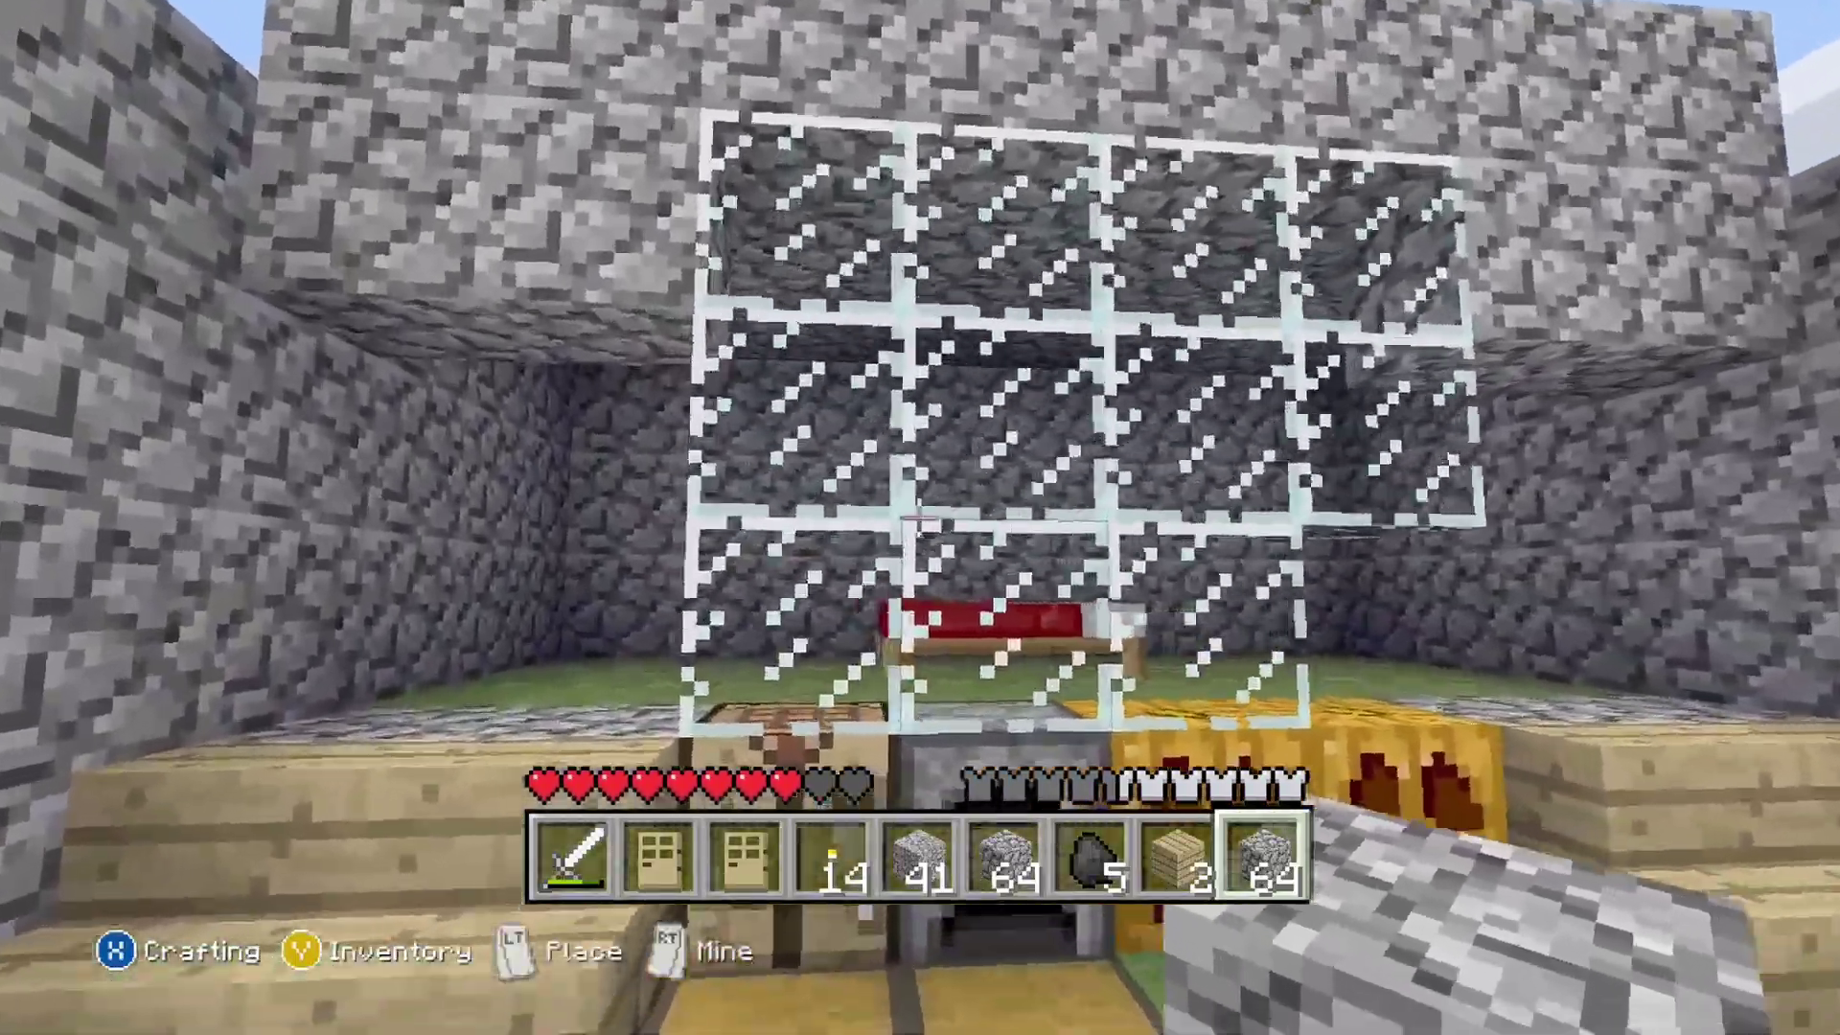
{"action": "key", "text": "w"}
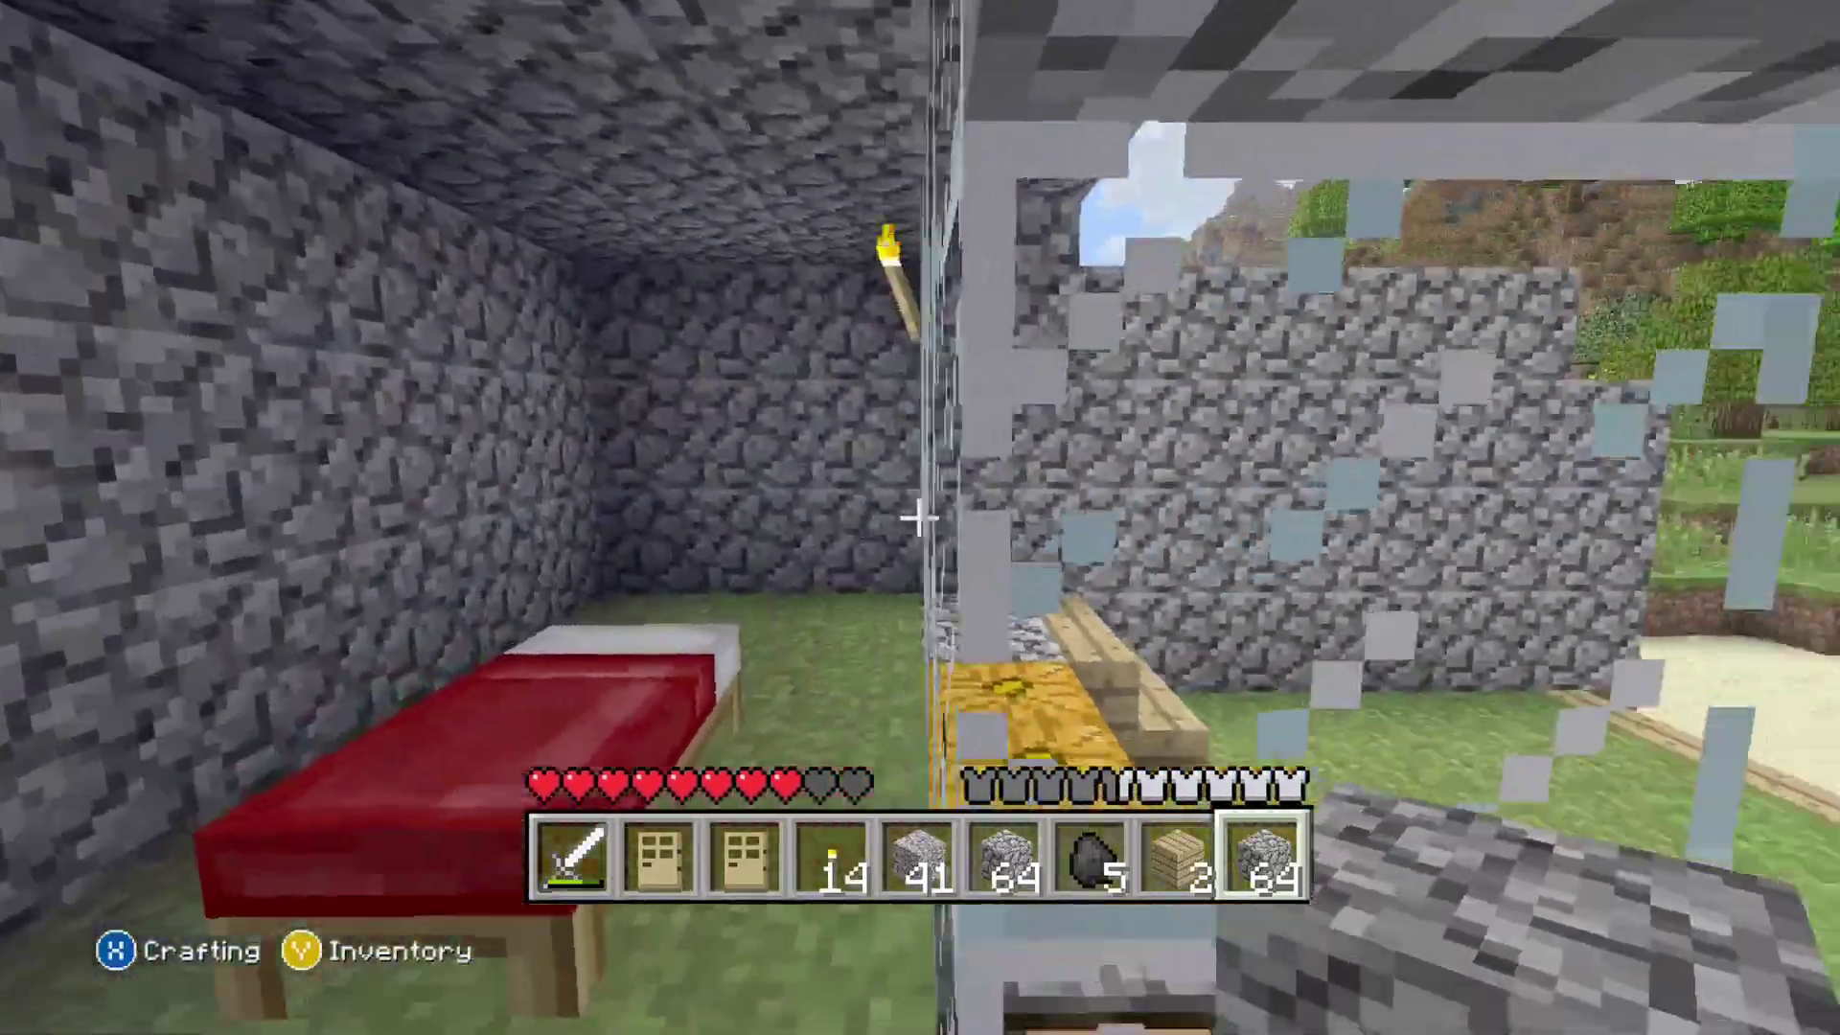
- Walk out onto the sand, revisit the bedroom, then look over the wooded valley
{"action": "key", "text": "w"}
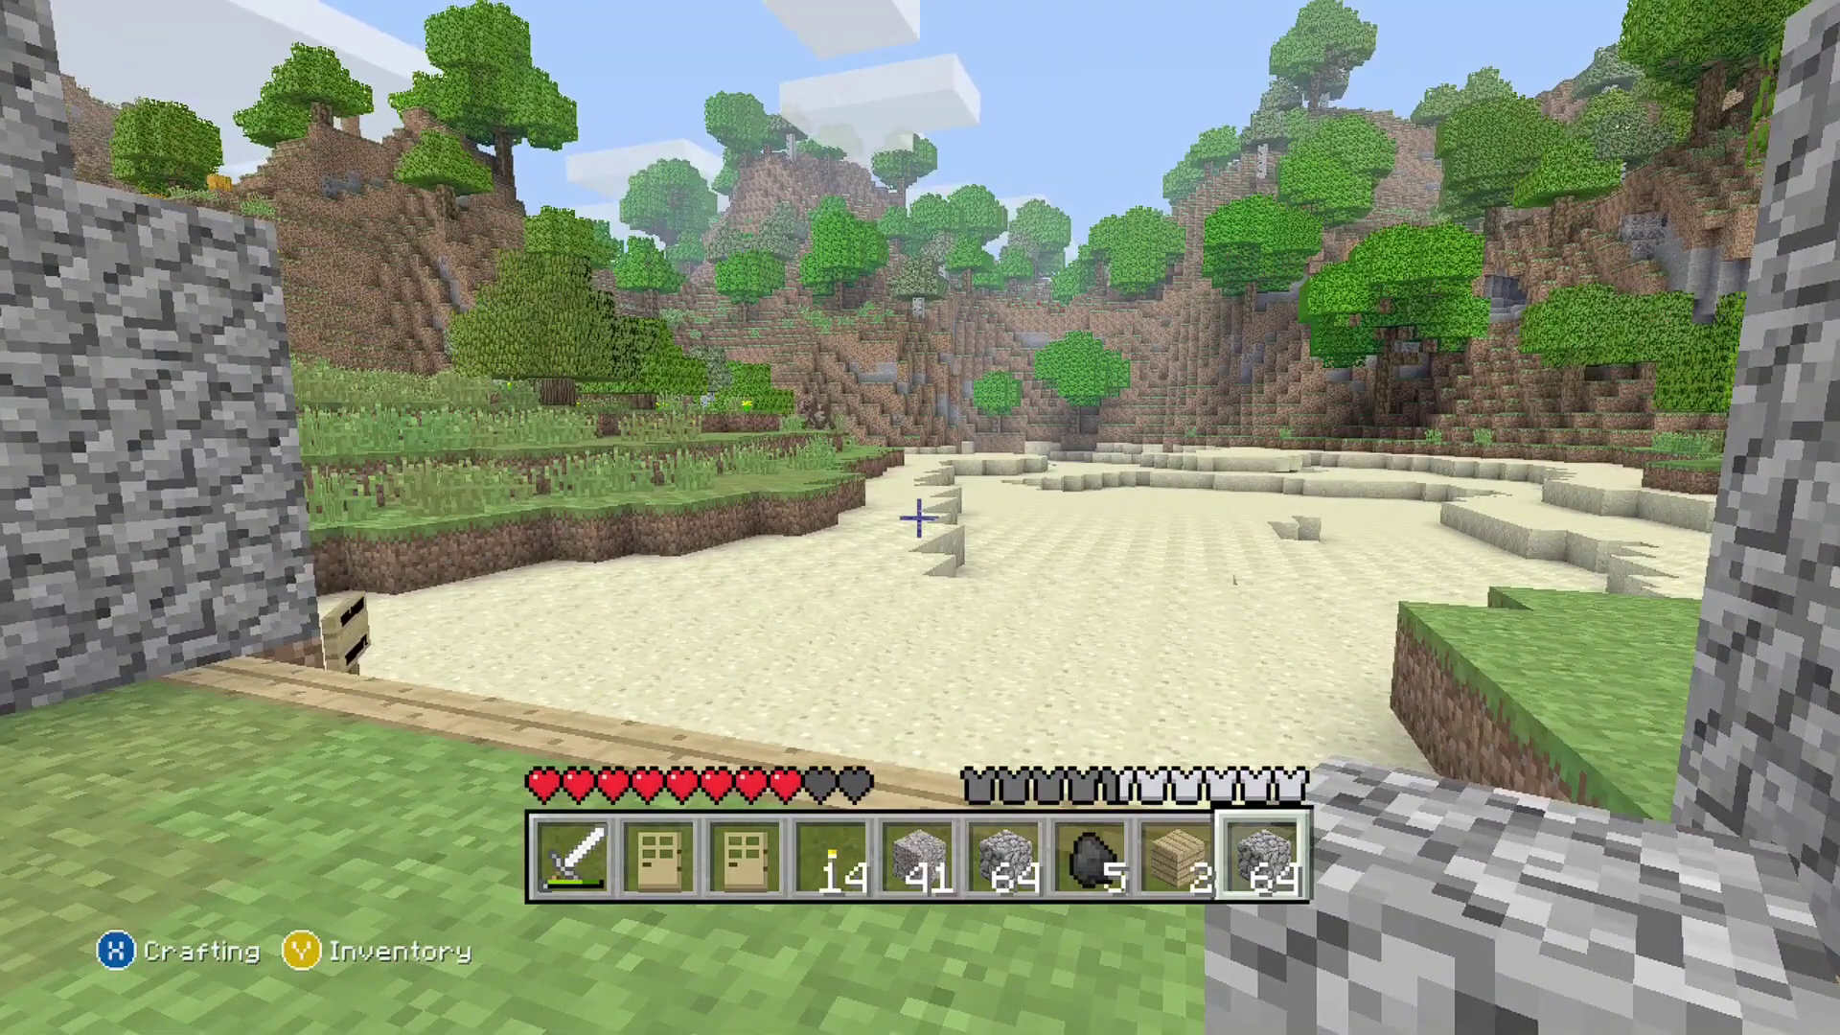
{"action": "key", "text": "w"}
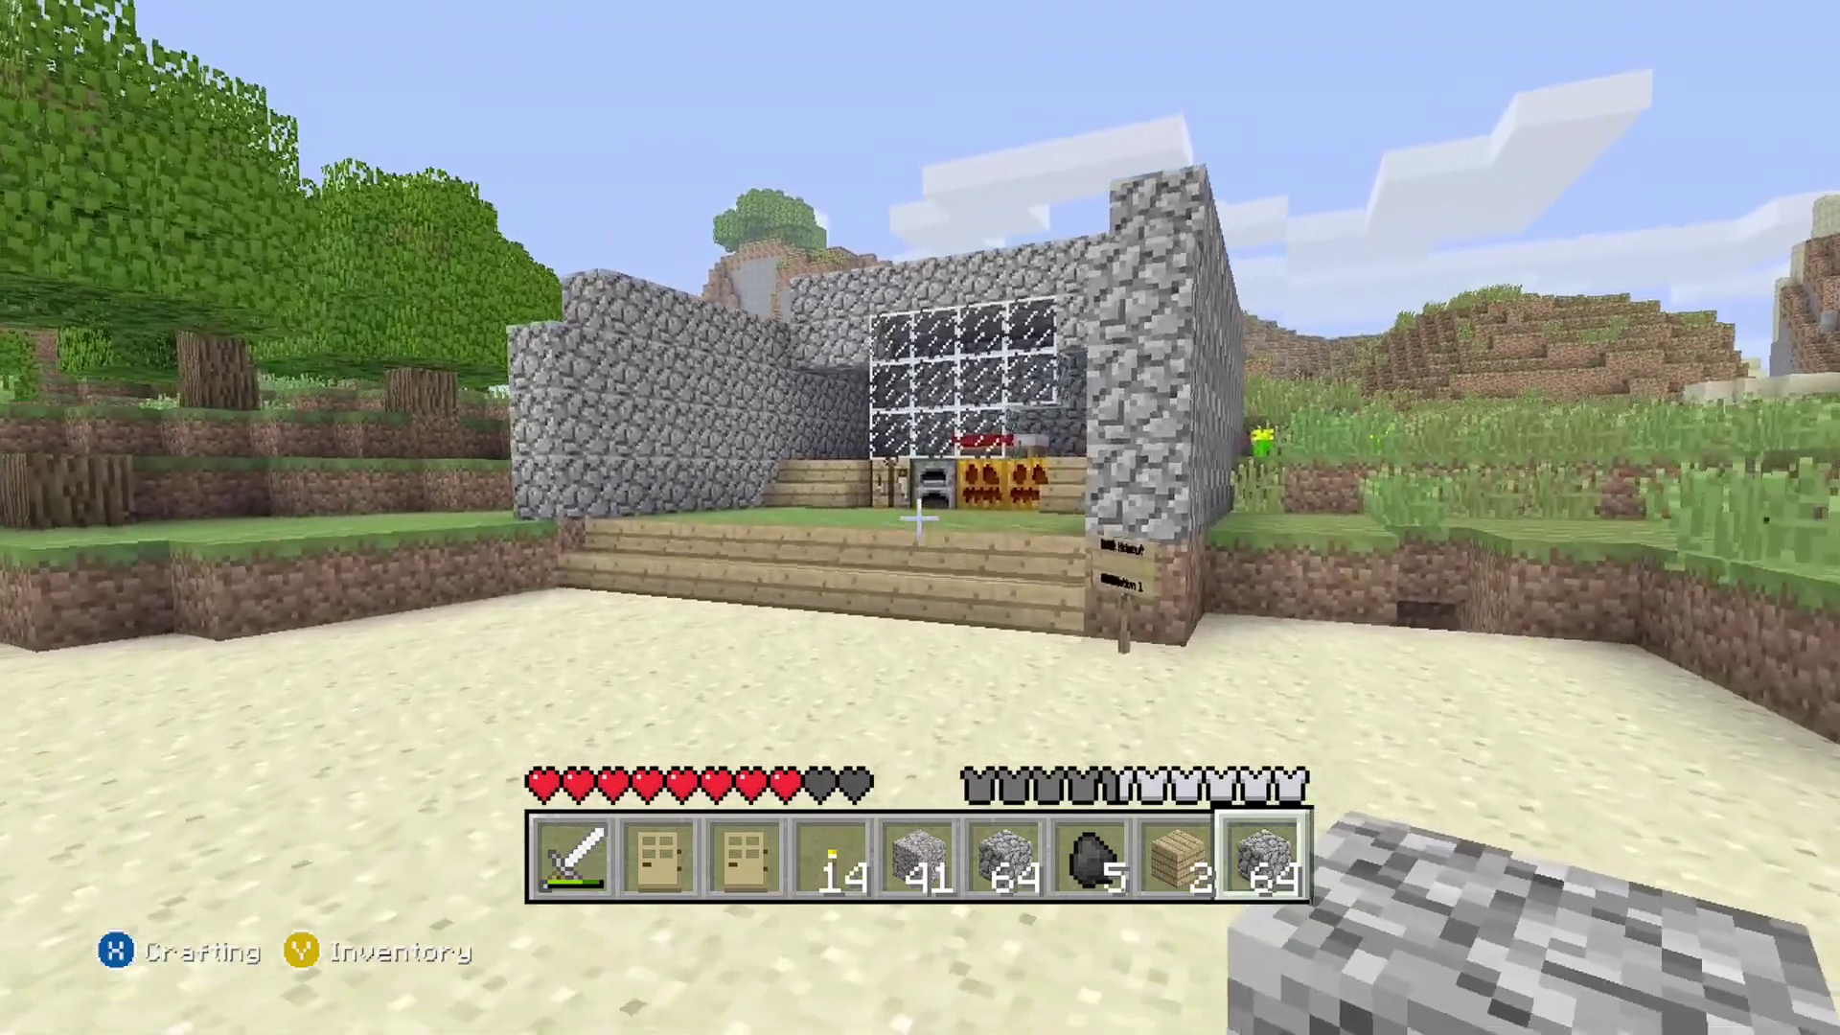
{"action": "key", "text": "w"}
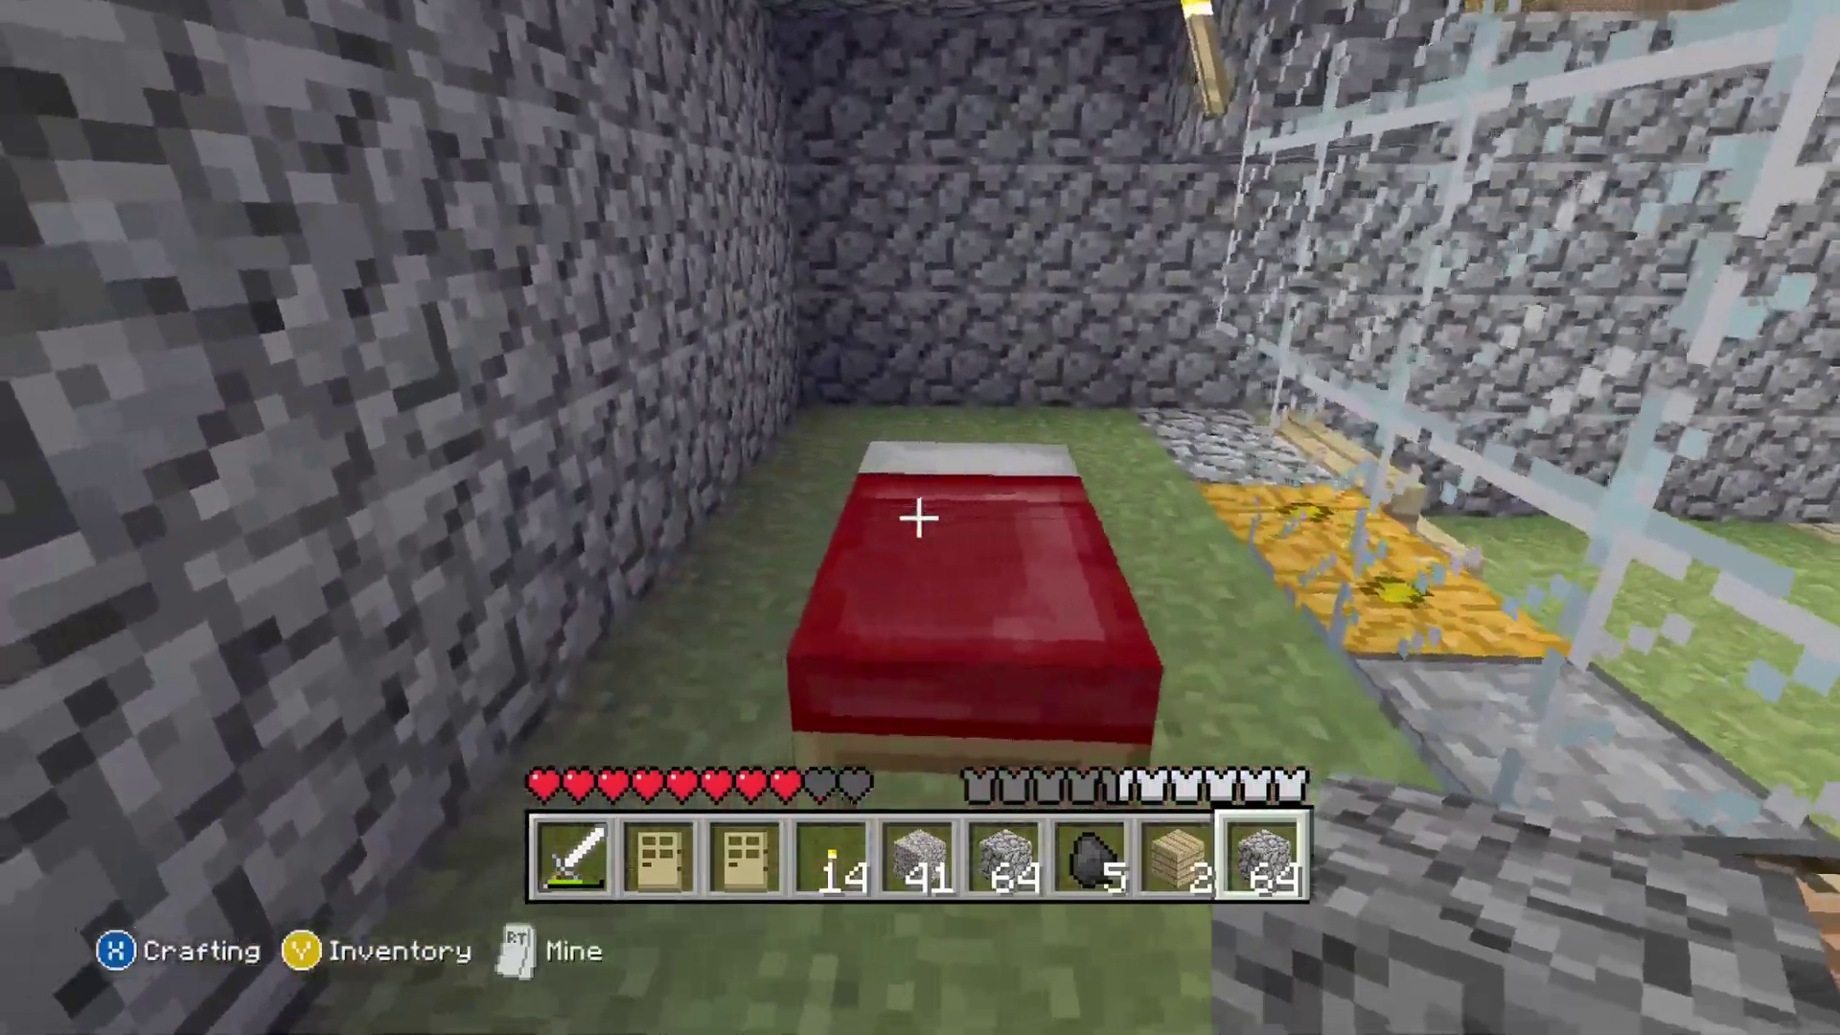
{"action": "key", "text": "w"}
{"action": "key", "text": "w"}
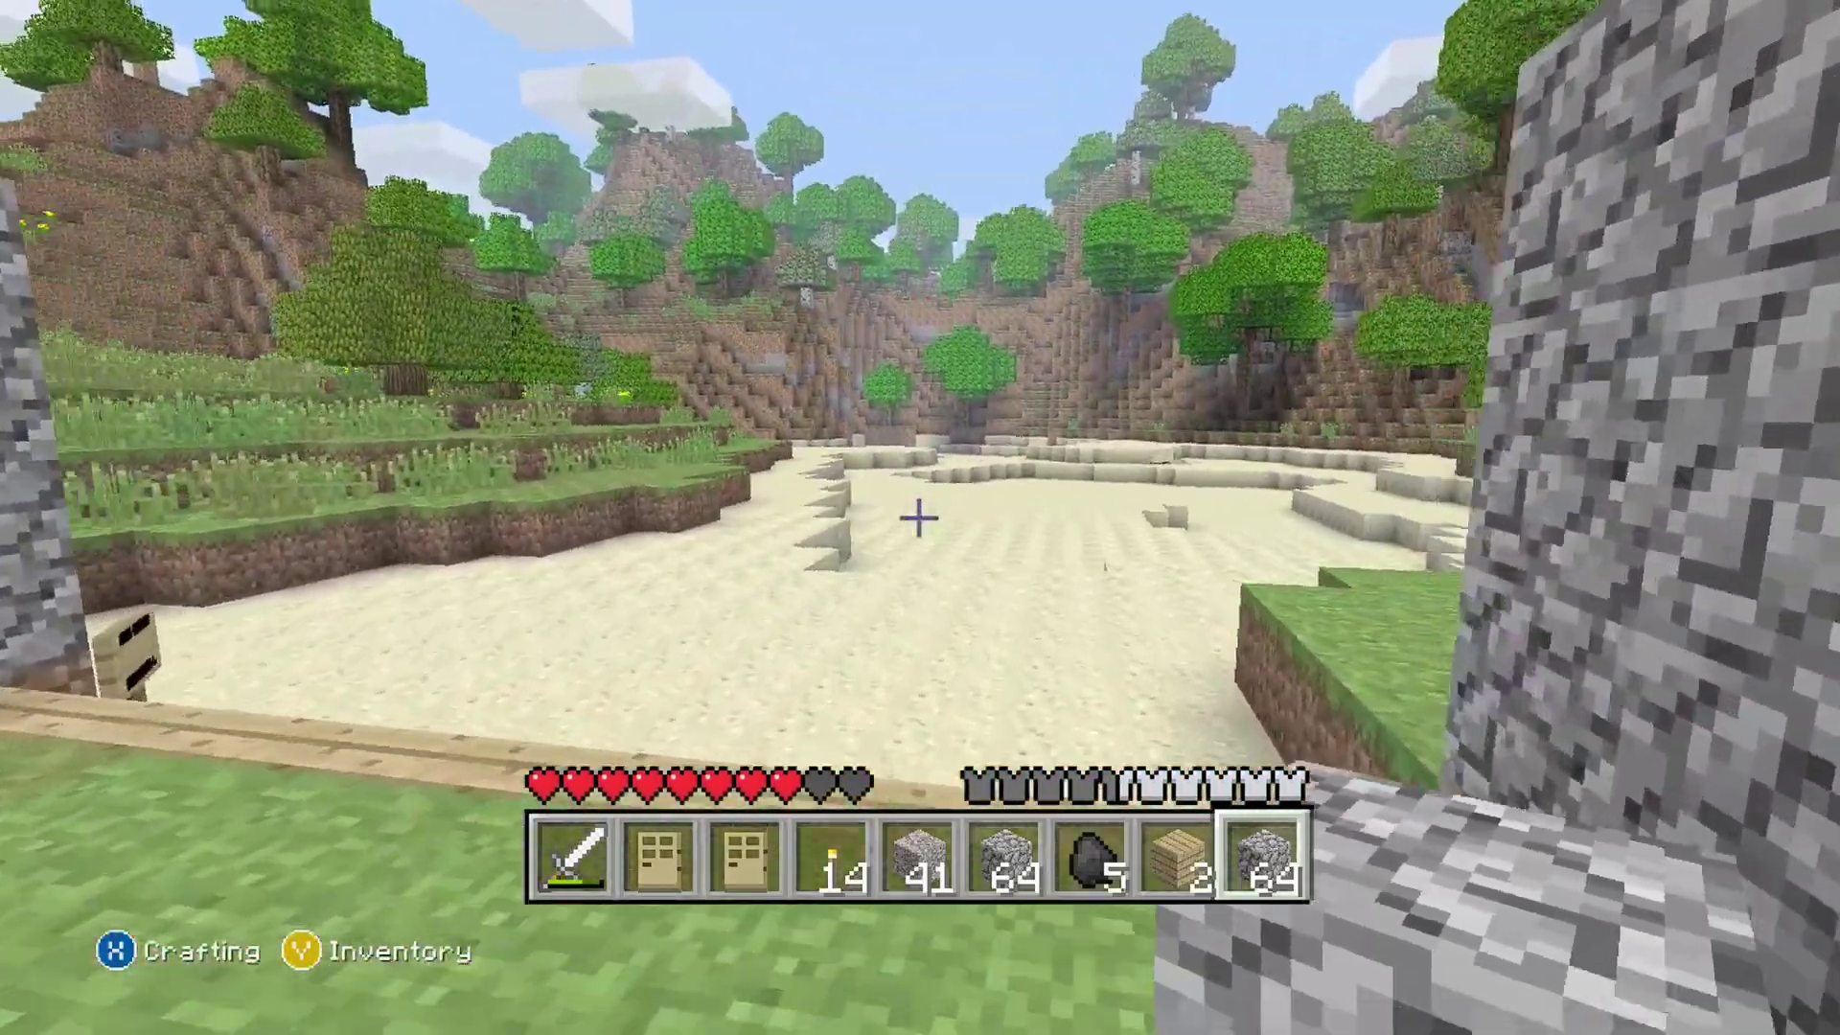
{"action": "key", "text": "w"}
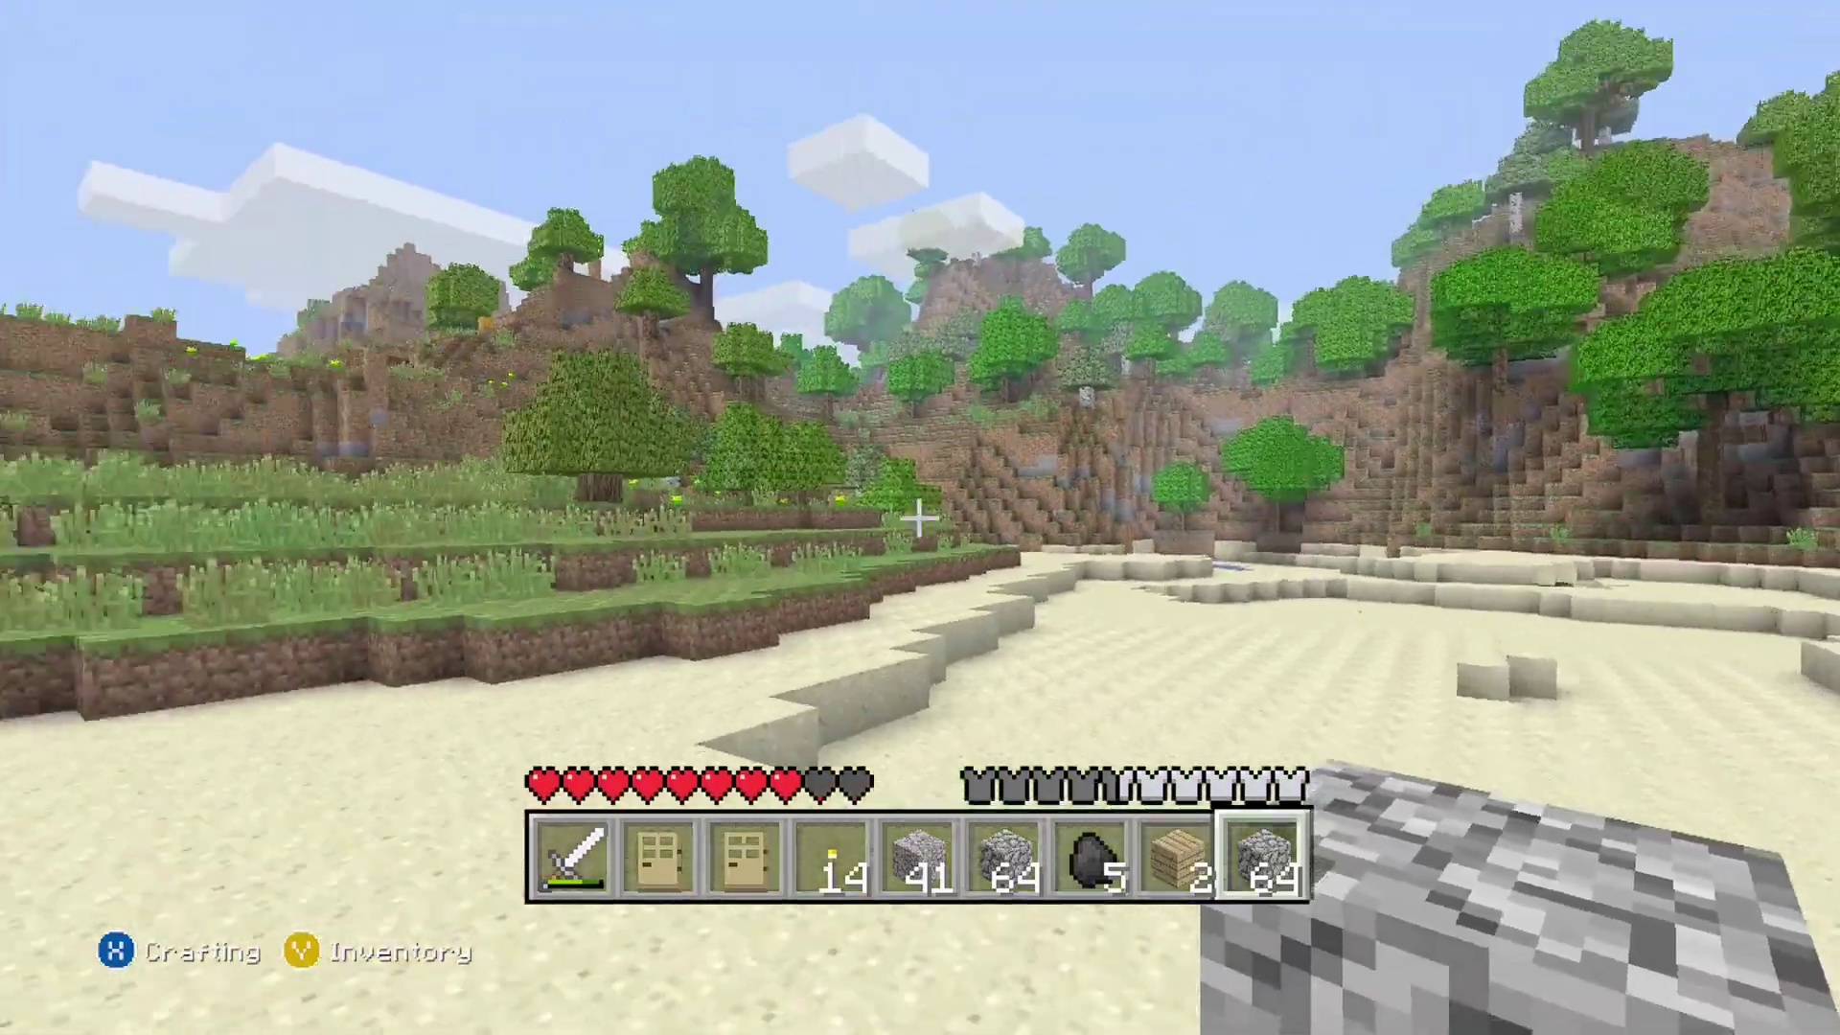
{"action": "key", "text": "w"}
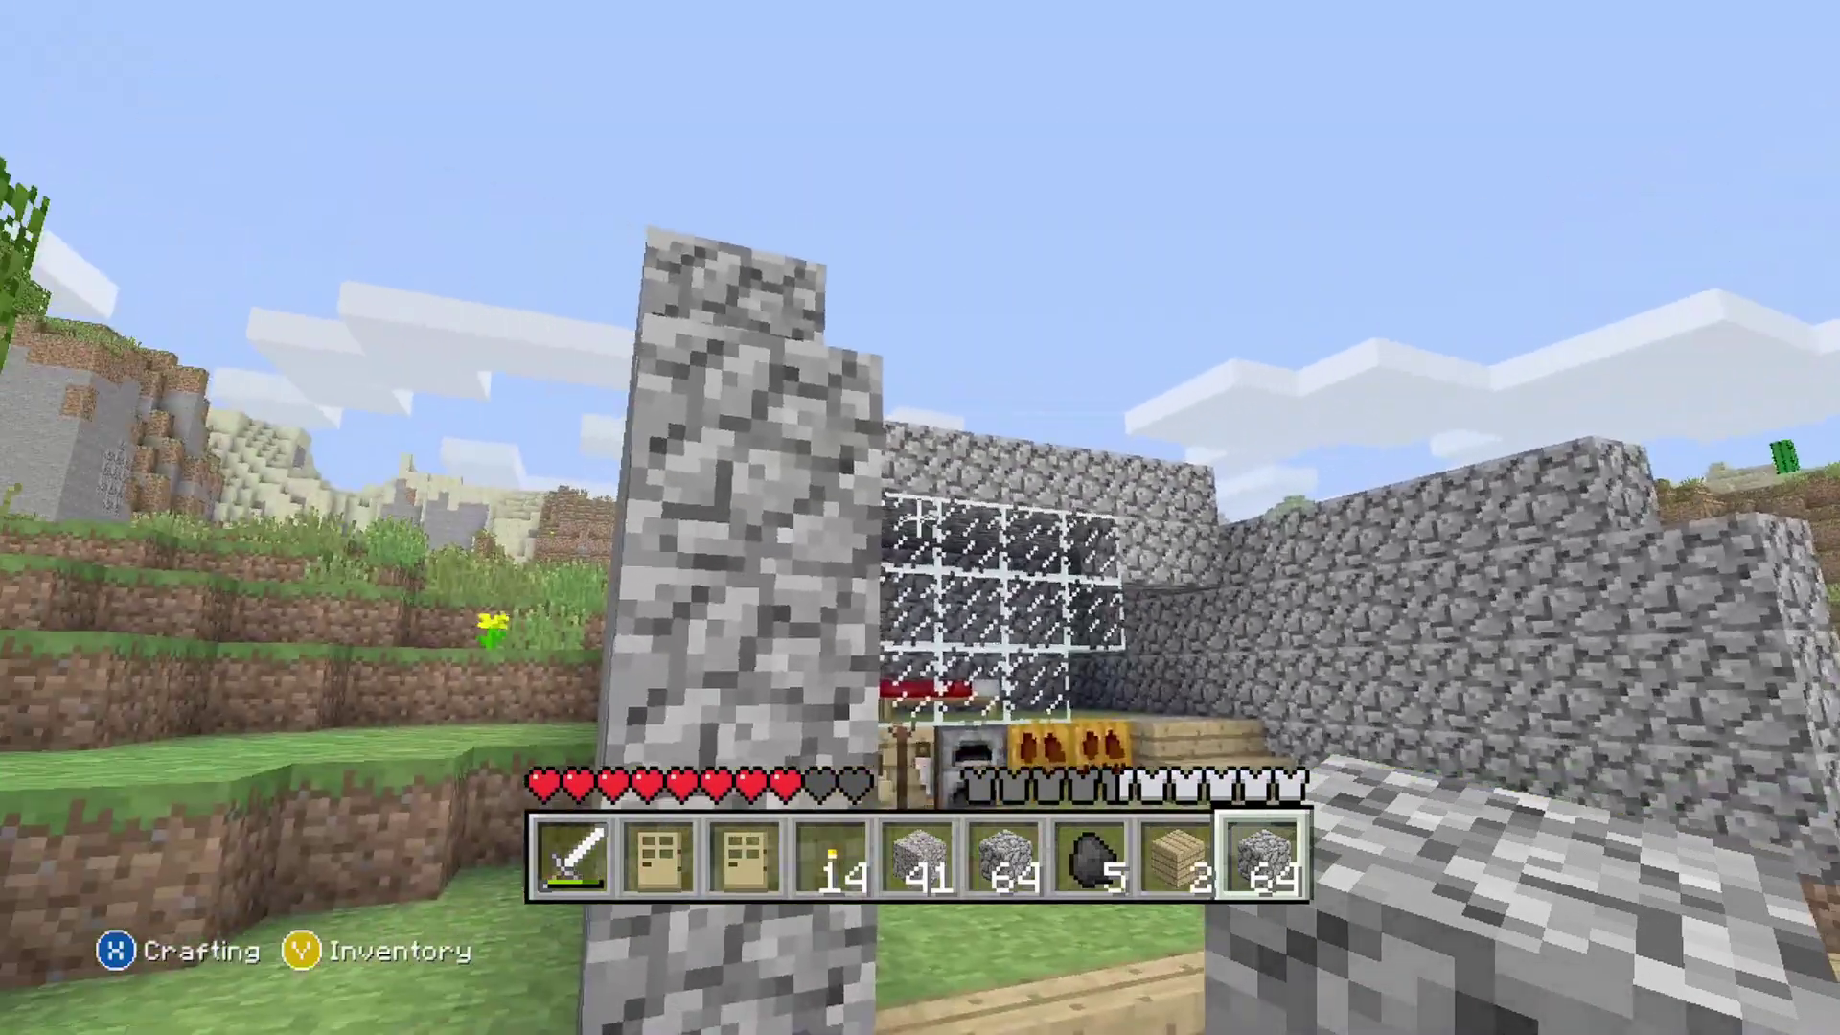
{"action": "key", "text": "w"}
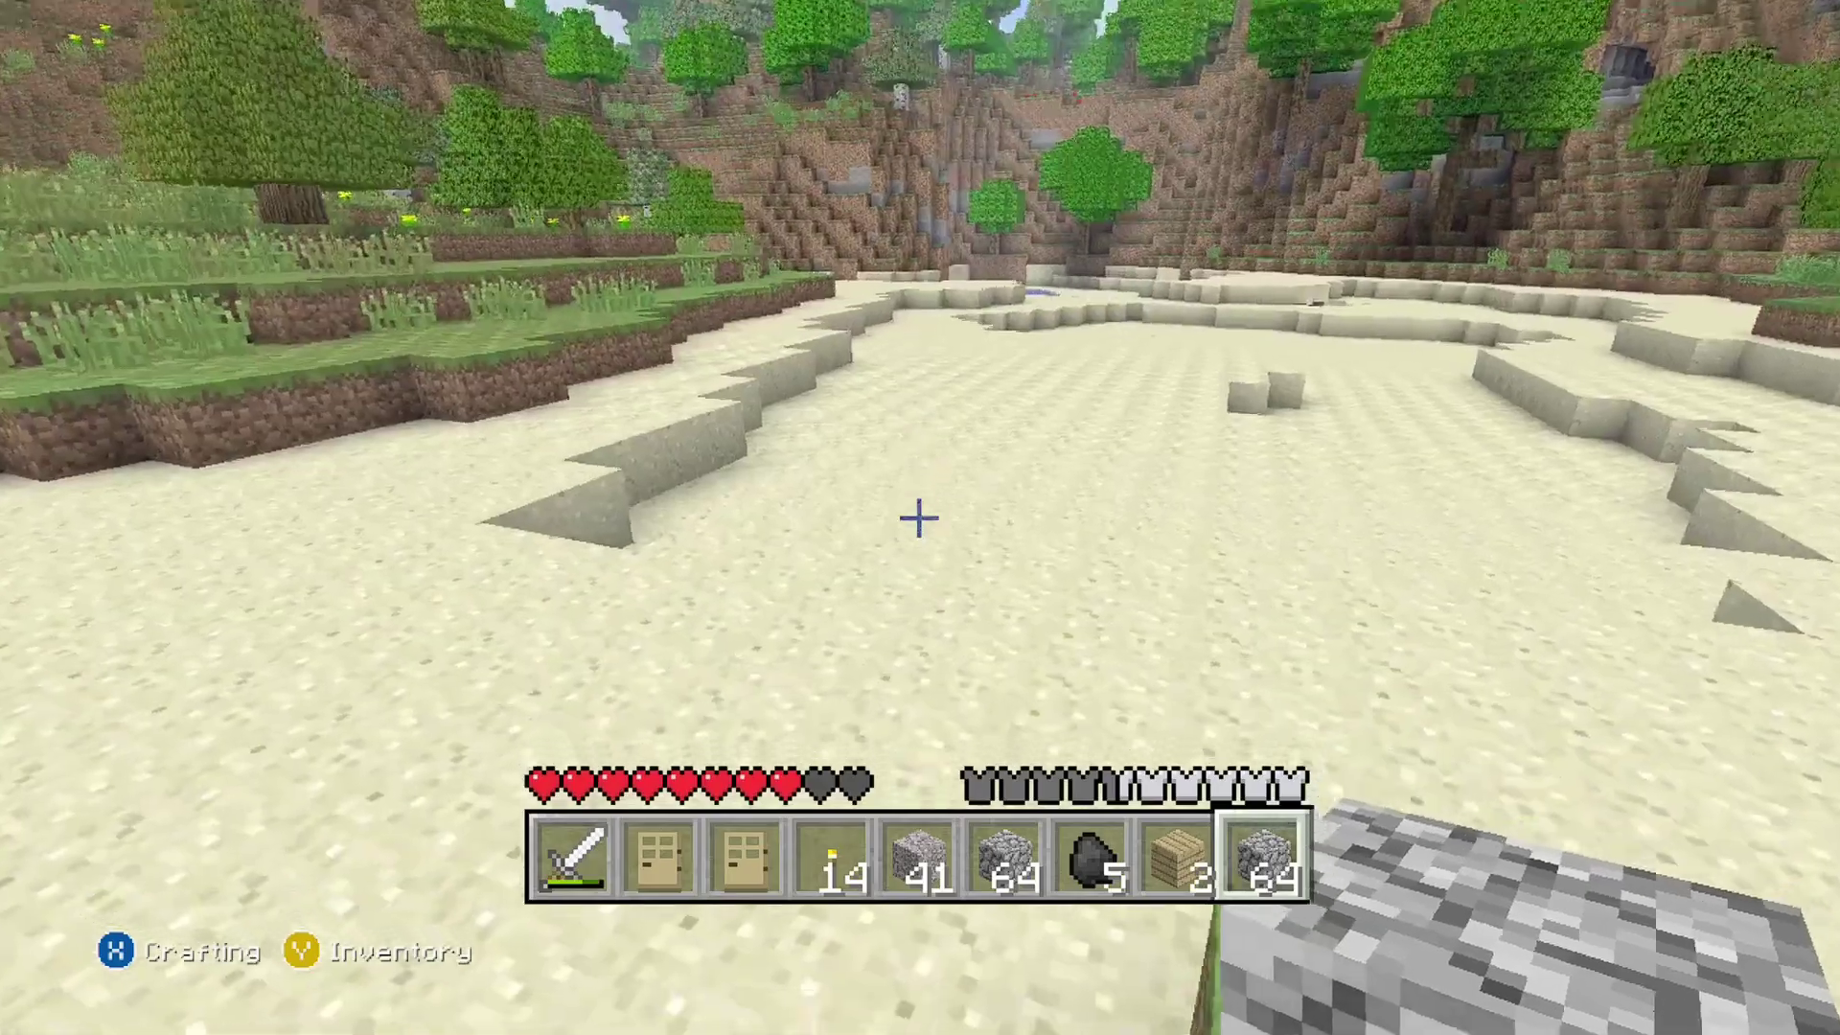